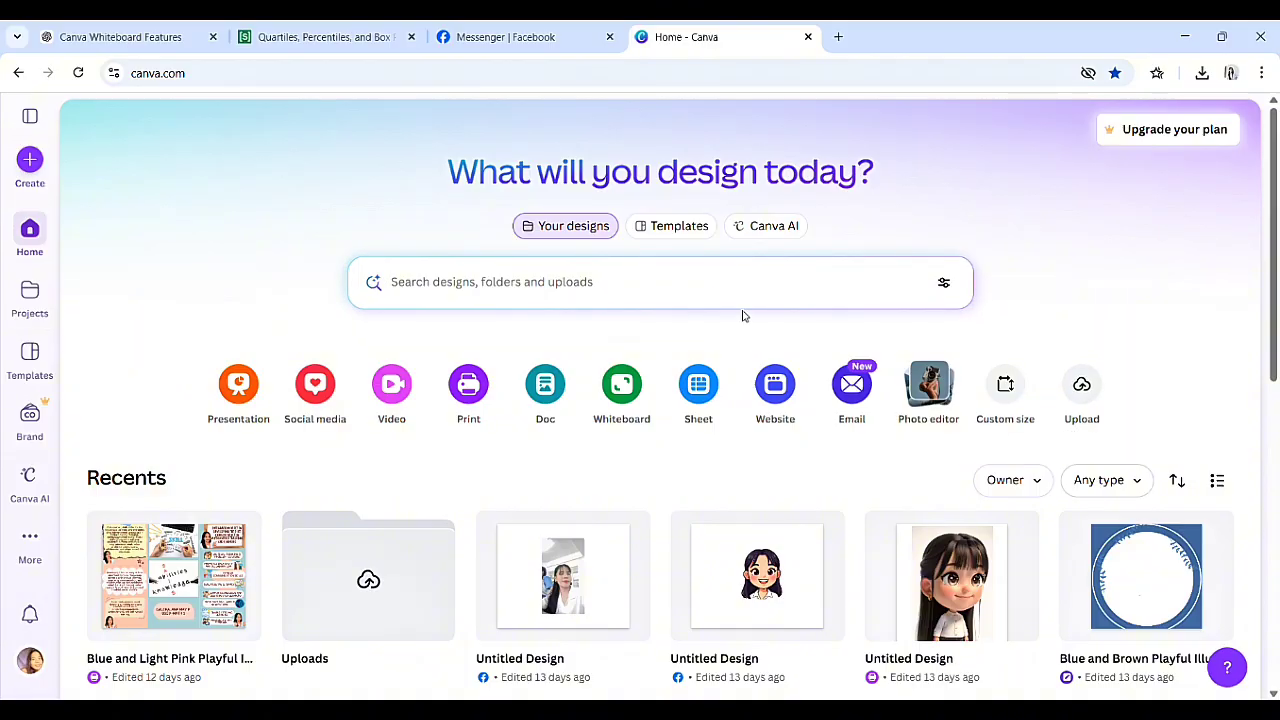
- Create a new blank whiteboard design and set its zoom to about 95%
click(698, 128)
click(531, 271)
click(637, 387)
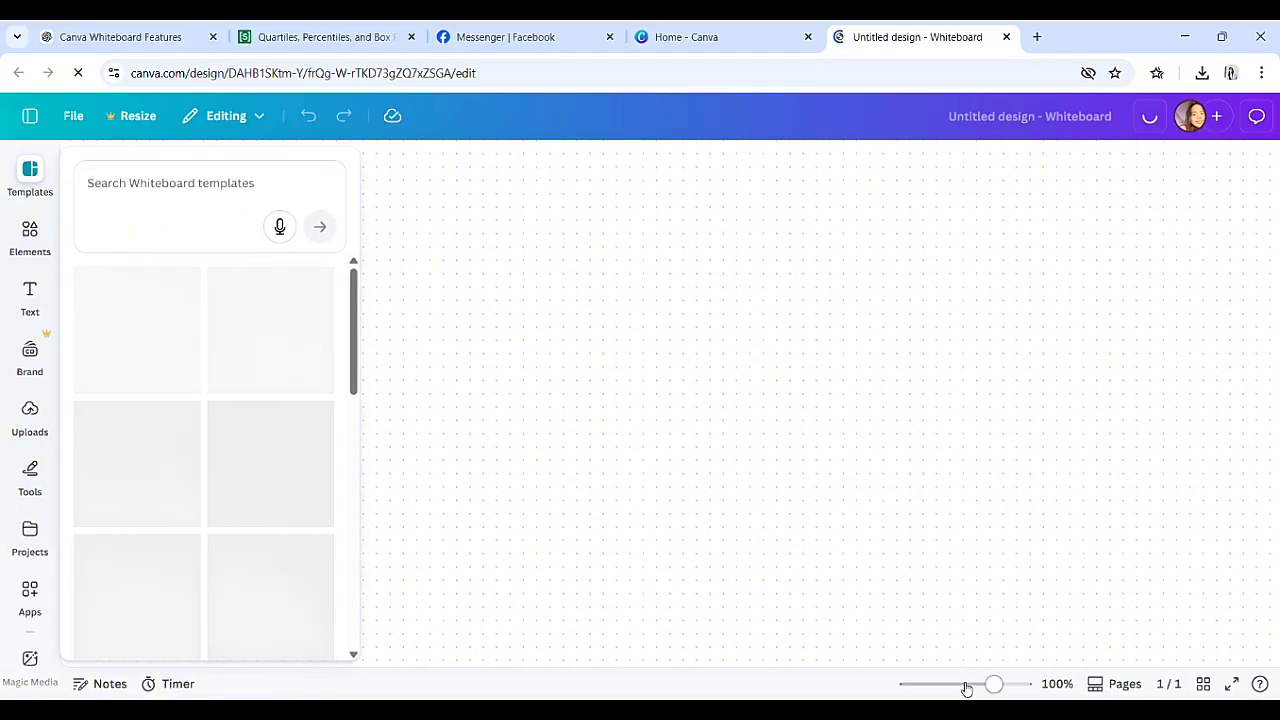
click(966, 686)
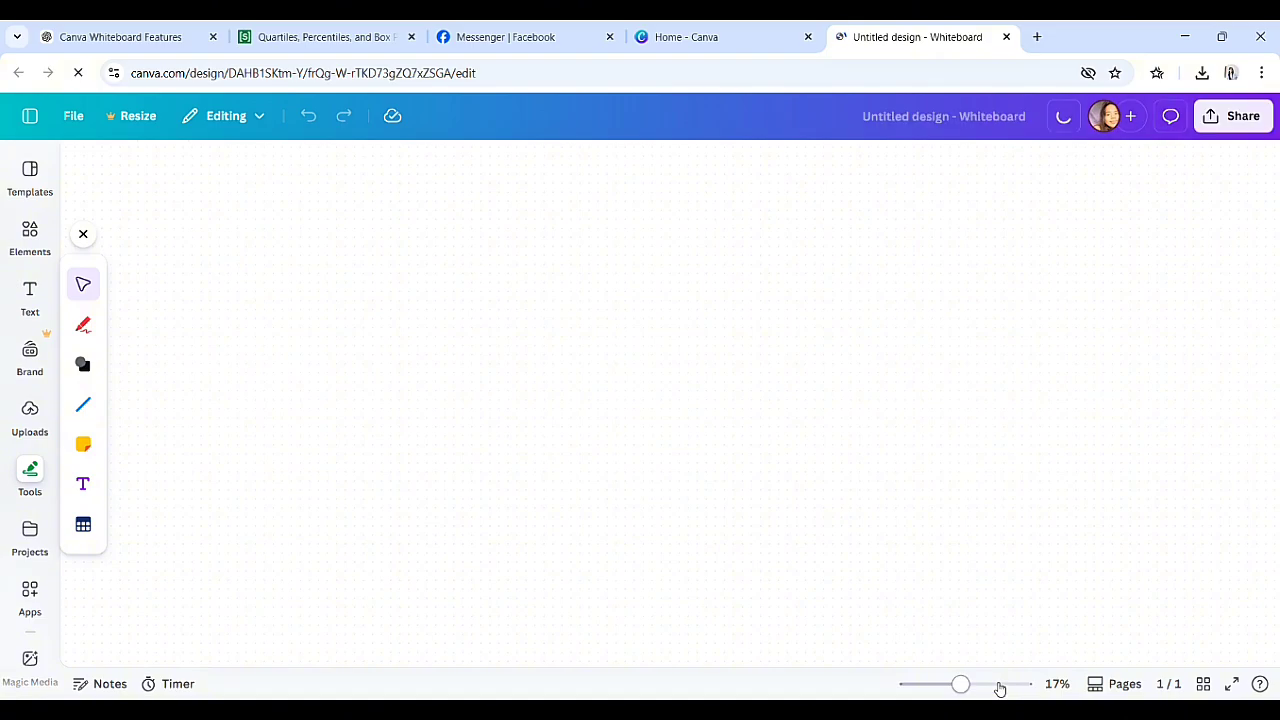
click(997, 686)
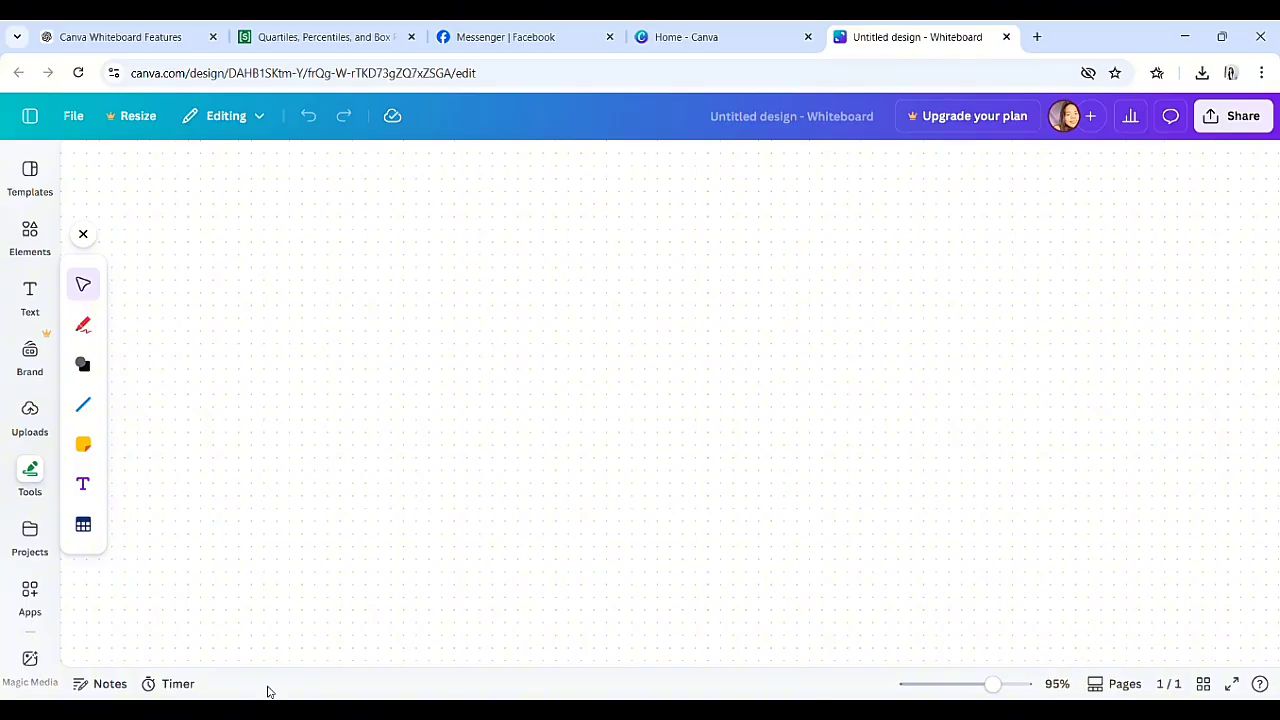
- Add a text box to the whiteboard reading "GROUP PROJECT BRAINSTORMING"
click(97, 486)
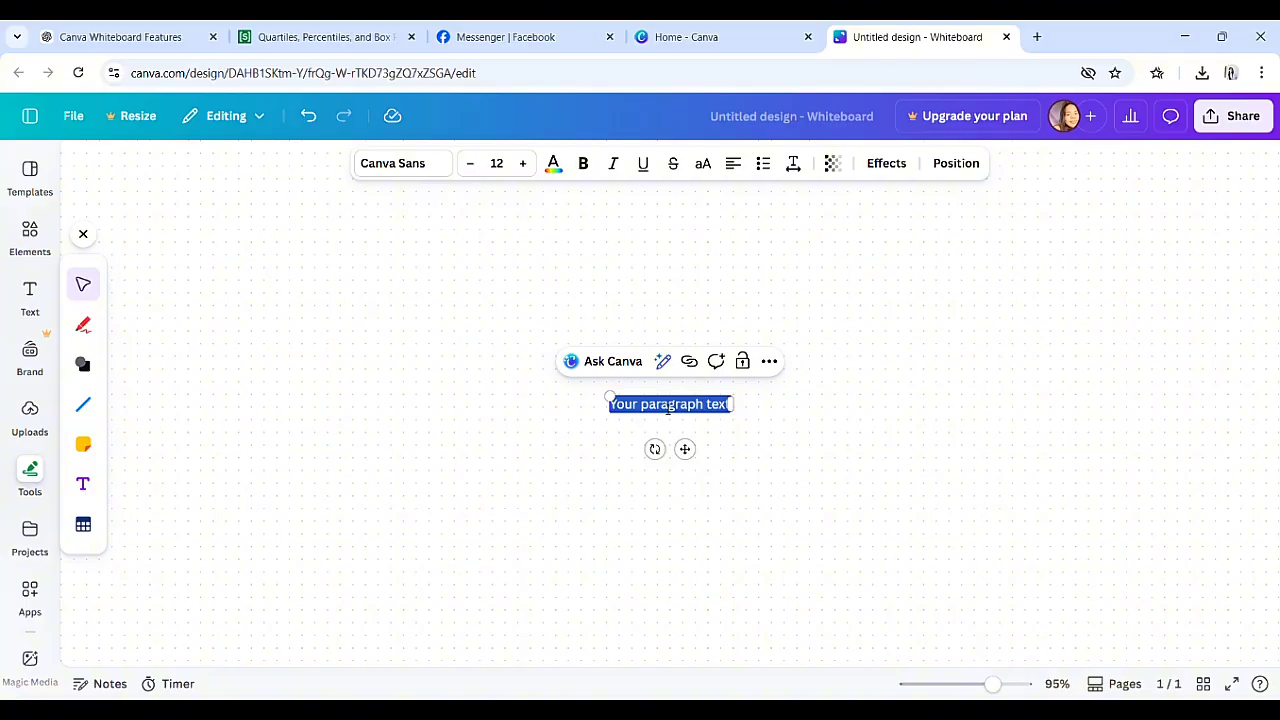
text(FROUP)
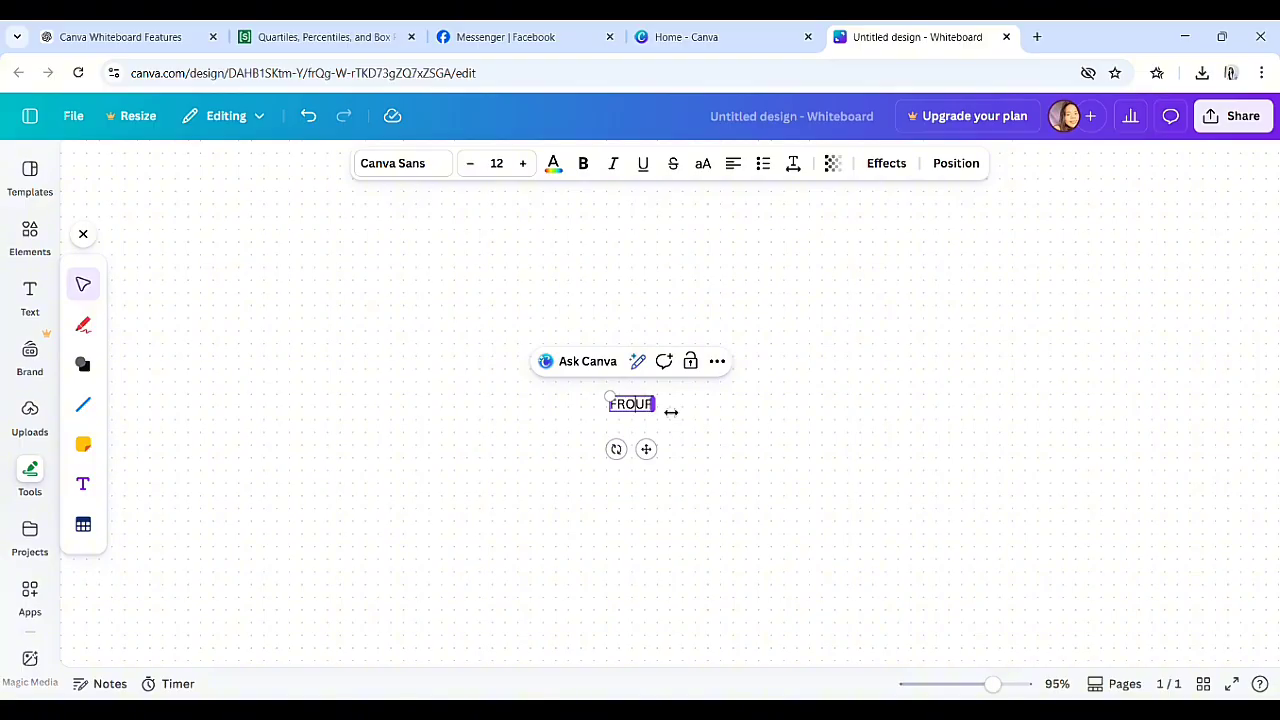
key(Left)
key(Left)
key(Left)
key(BackSpace)
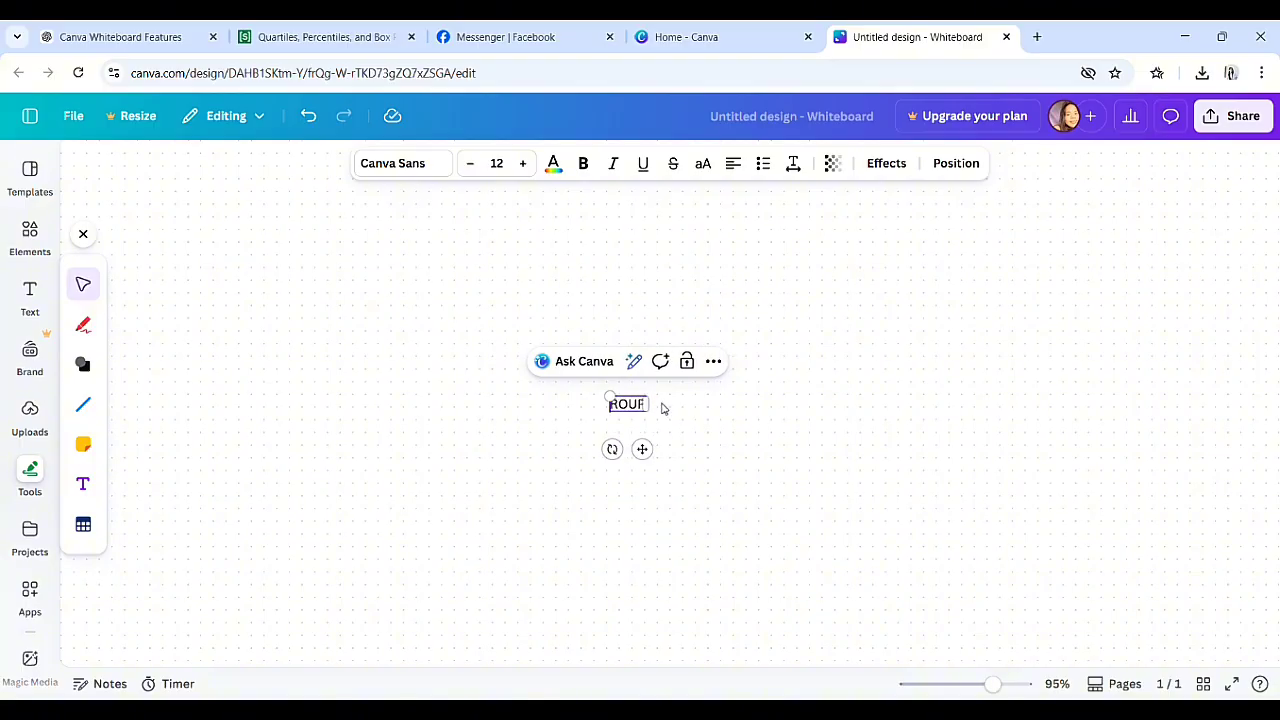
text(G)
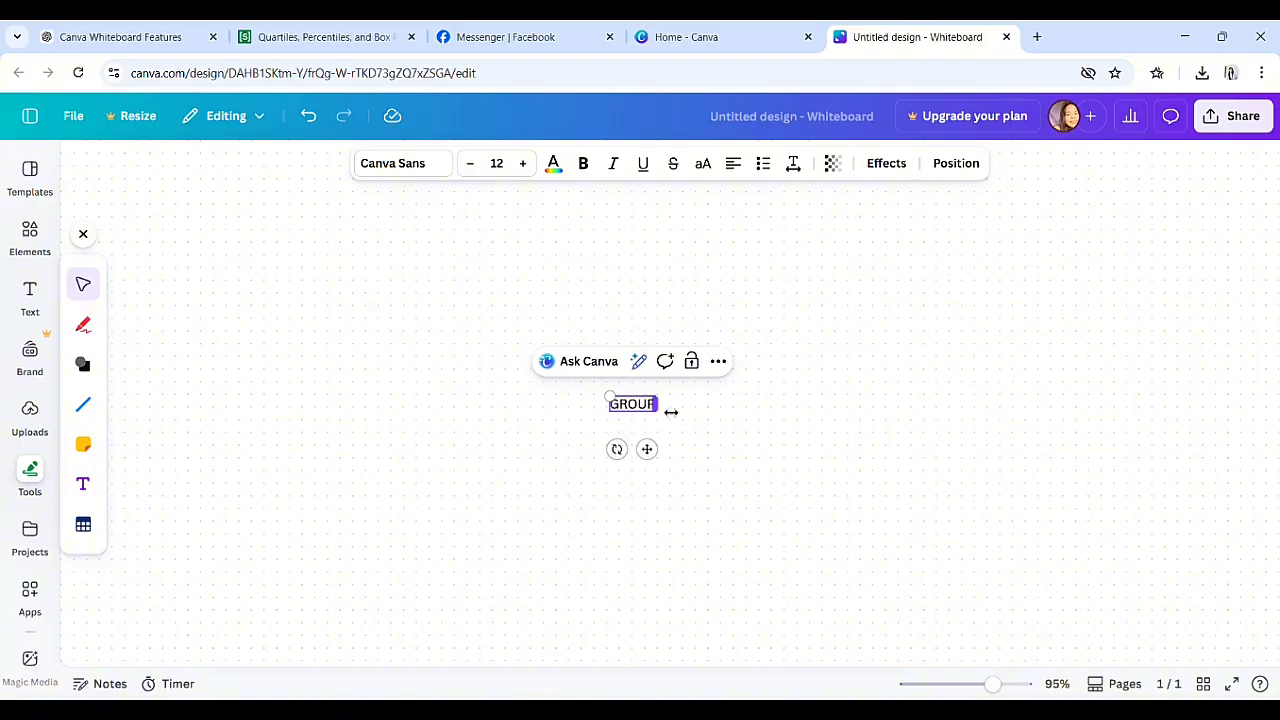
text( PROJE)
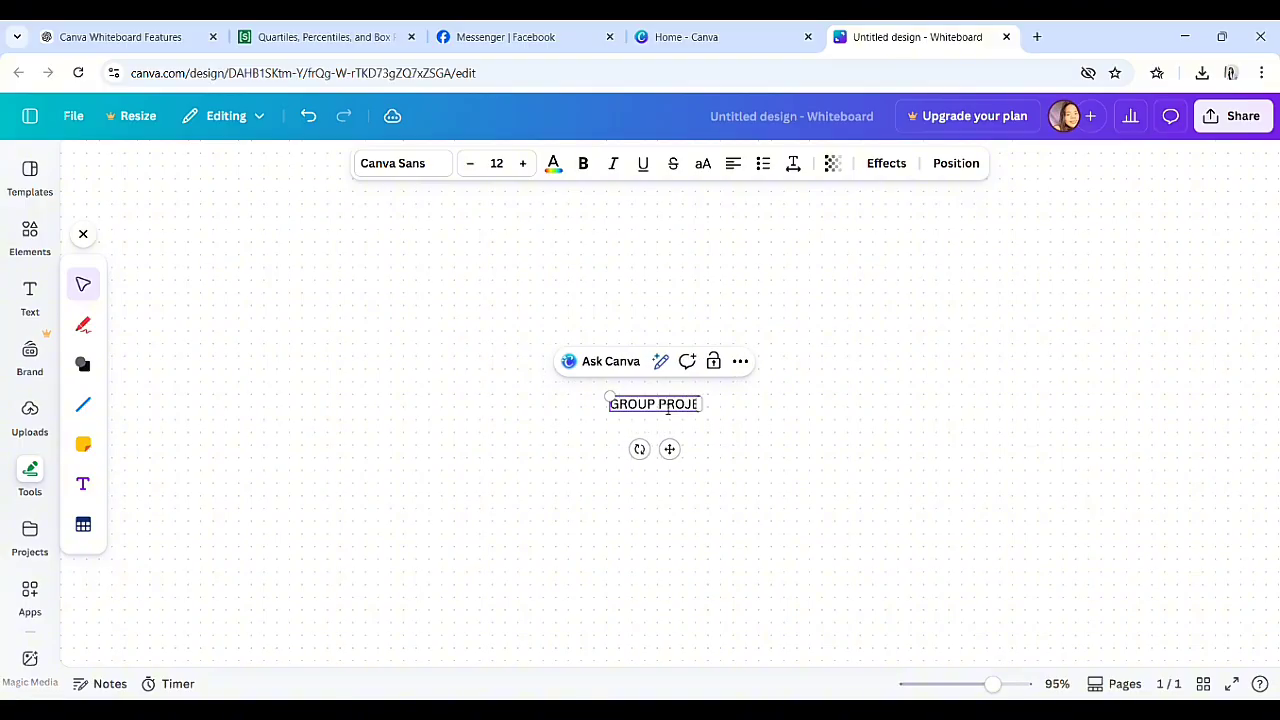
text(CT BF)
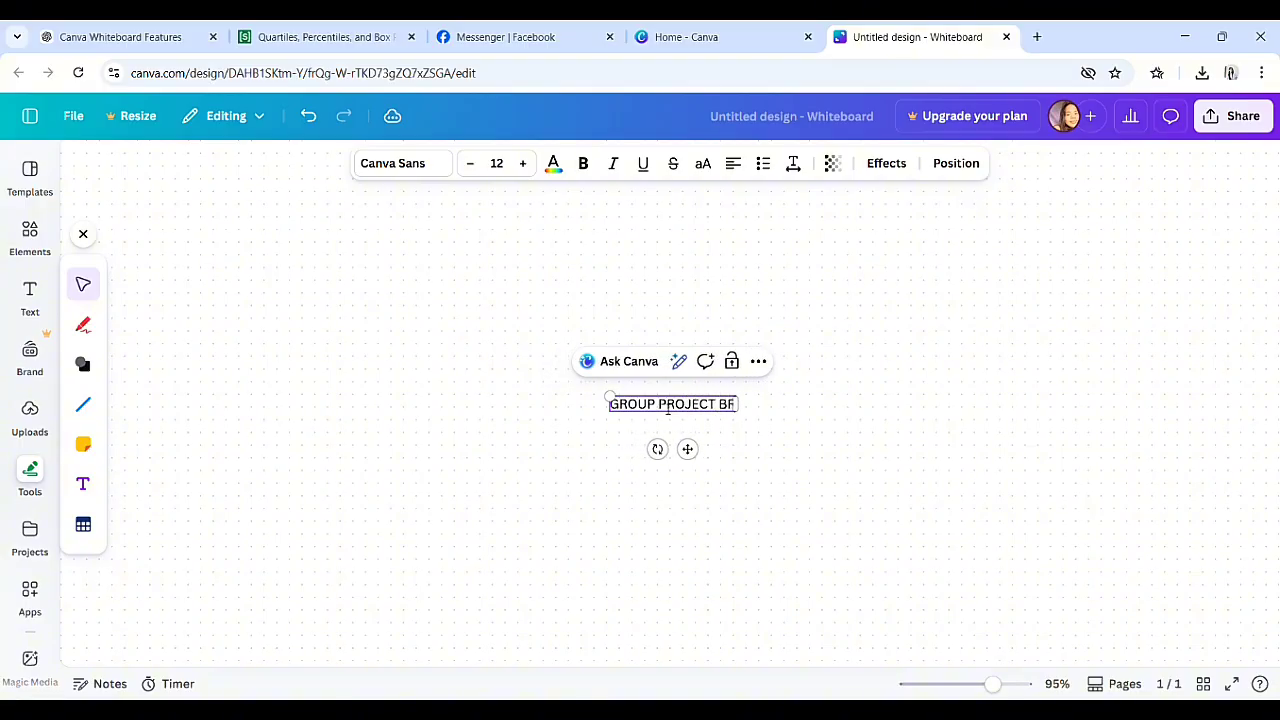
text(AINSTO)
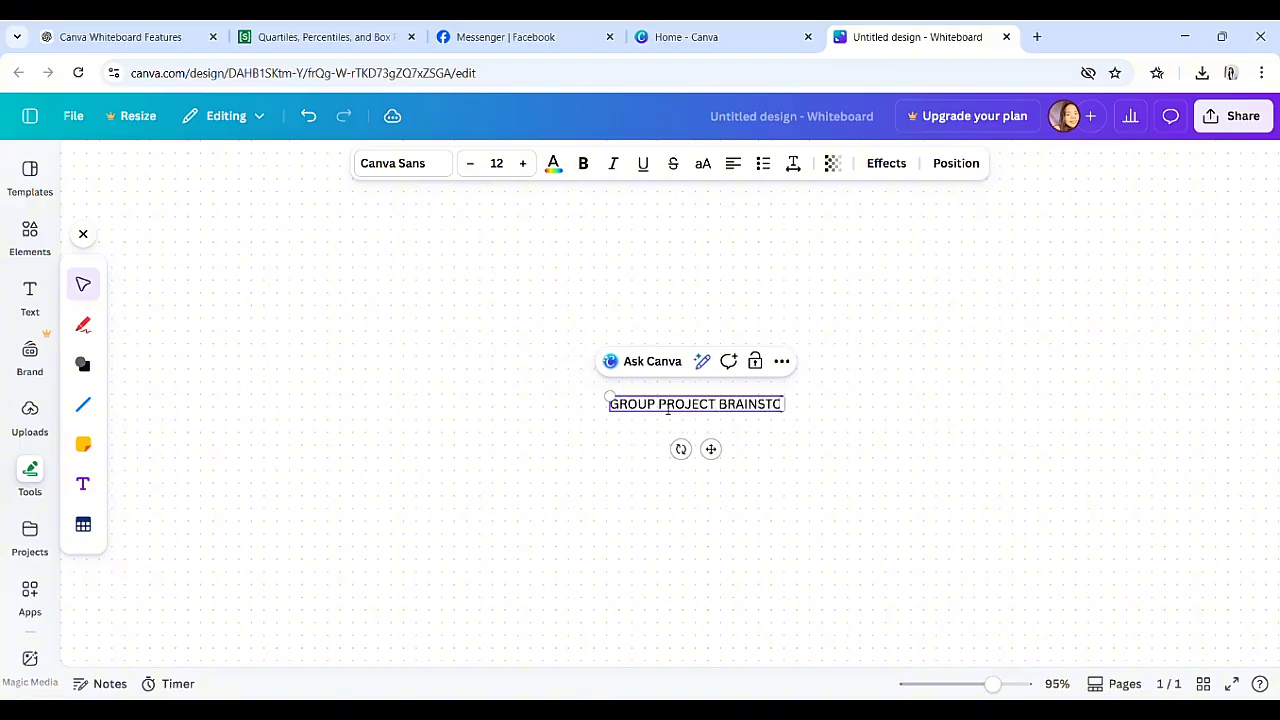
text(RMING)
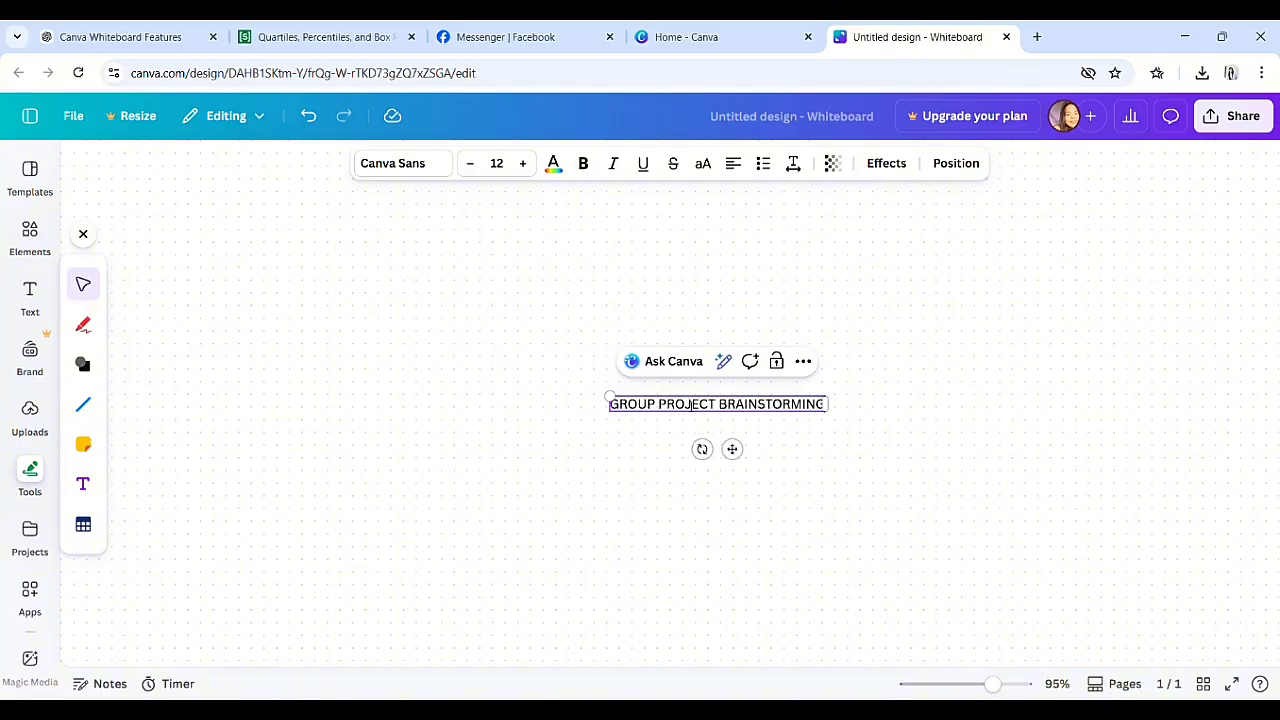
- Enlarge the GROUP PROJECT BRAINSTORMING heading to font size 21 and move it to the upper-left area of the whiteboard
triple_click(691, 410)
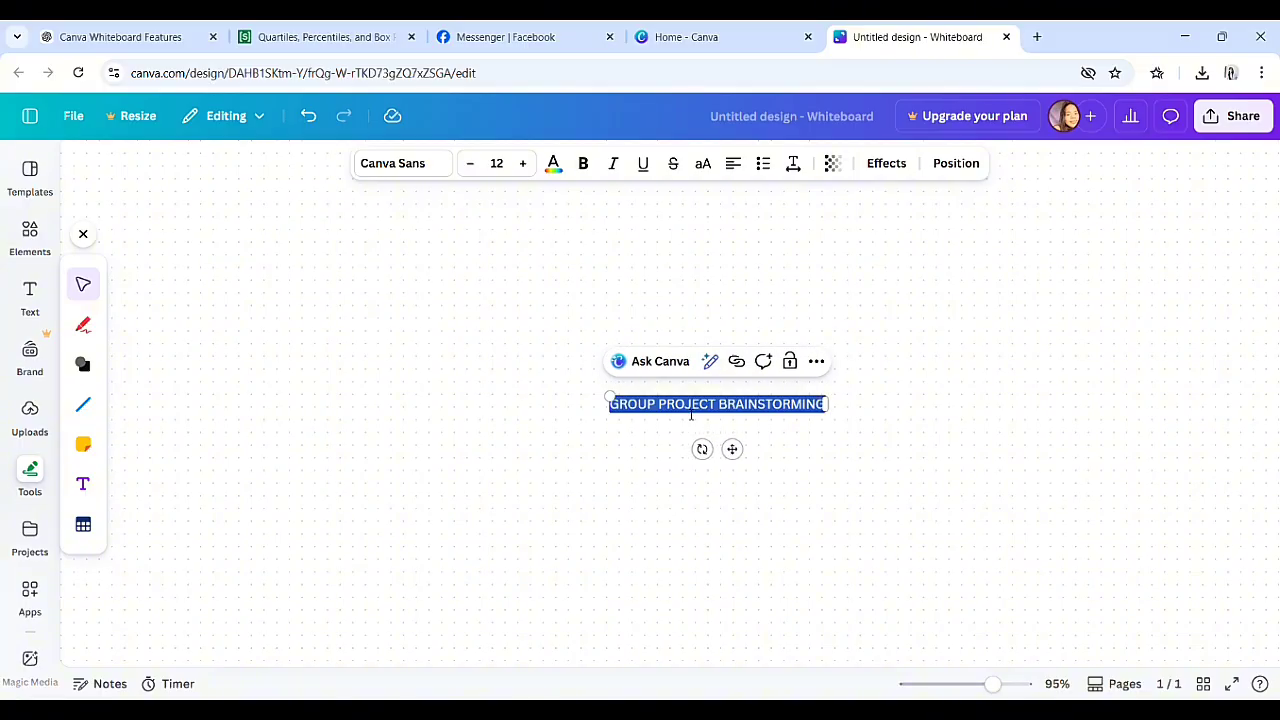
key(ctrl+shift+period)
key(ctrl+shift+period)
key(ctrl+shift+period)
key(ctrl+shift+period)
key(ctrl+shift+period)
key(ctrl+shift+period)
key(ctrl+shift+period)
key(ctrl+shift+period)
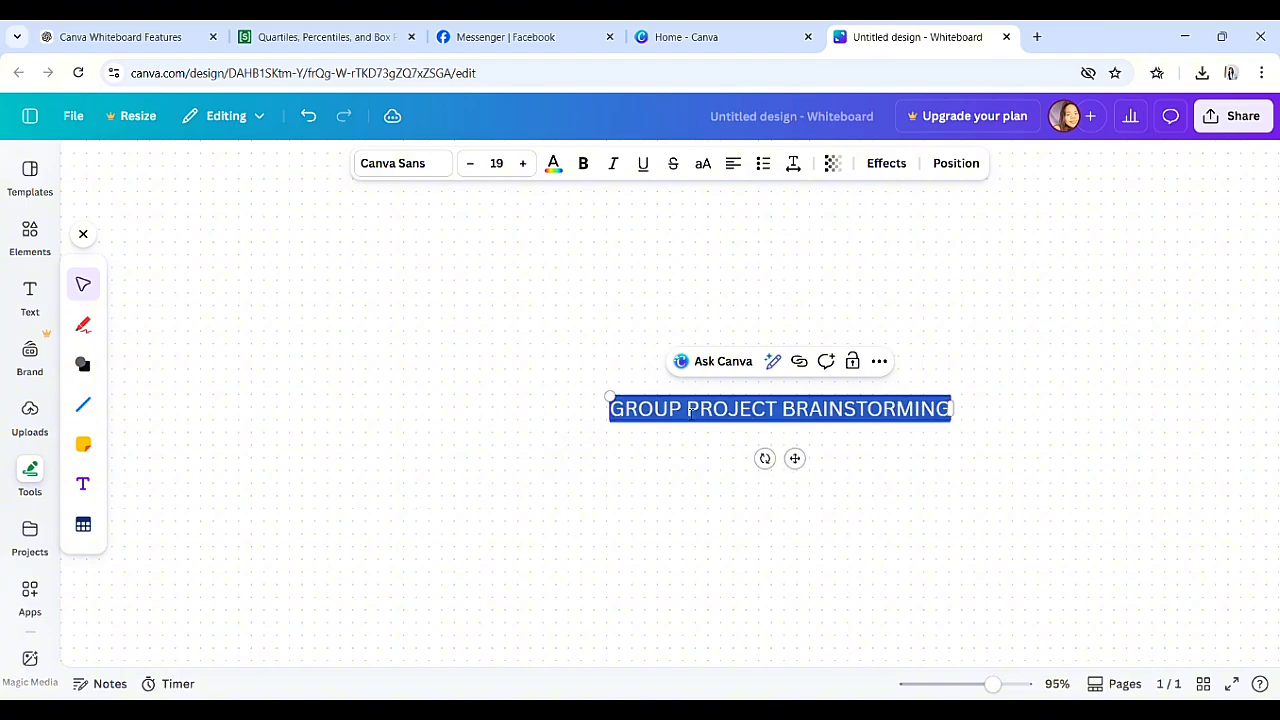
key(ctrl+shift+period)
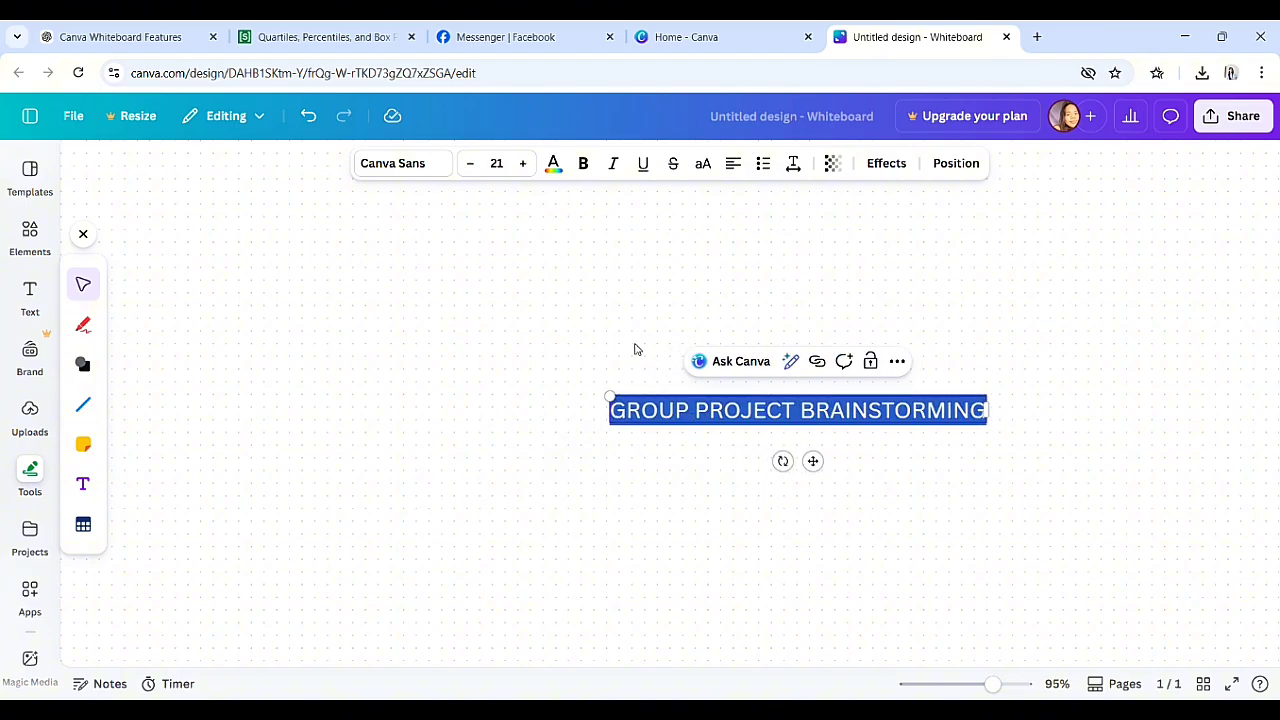
drag(663, 431, 197, 250)
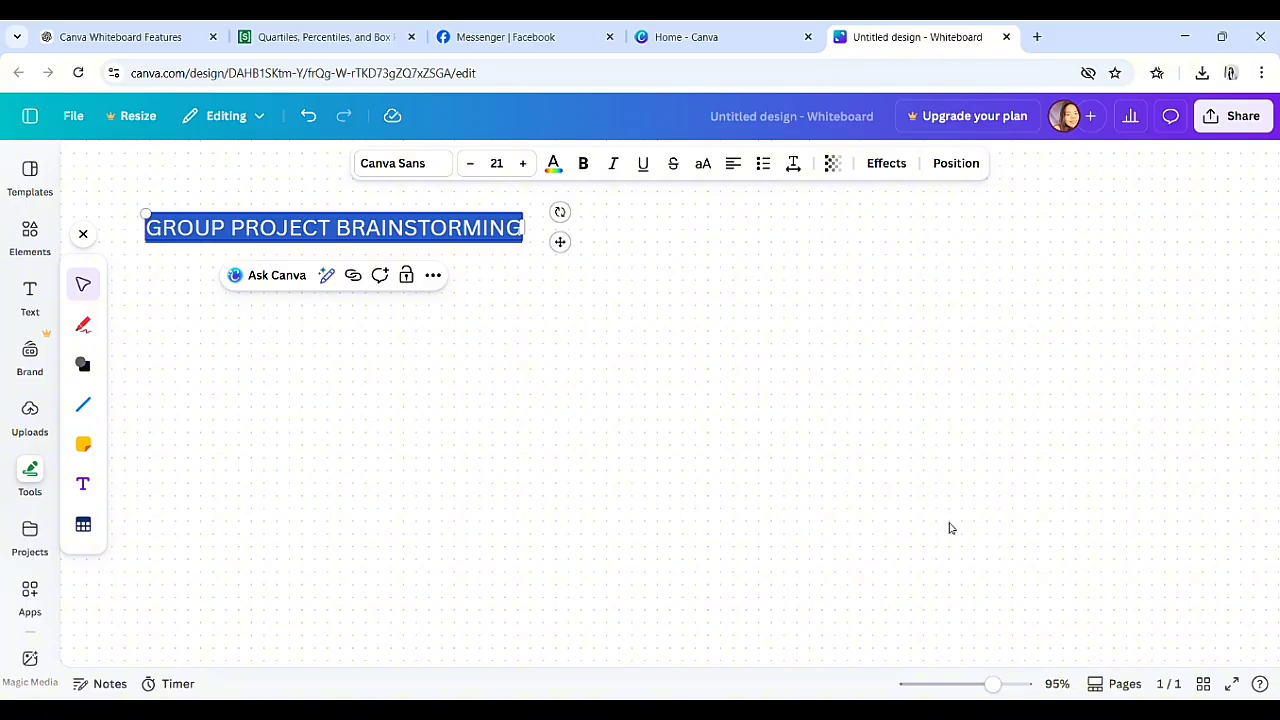
click(564, 324)
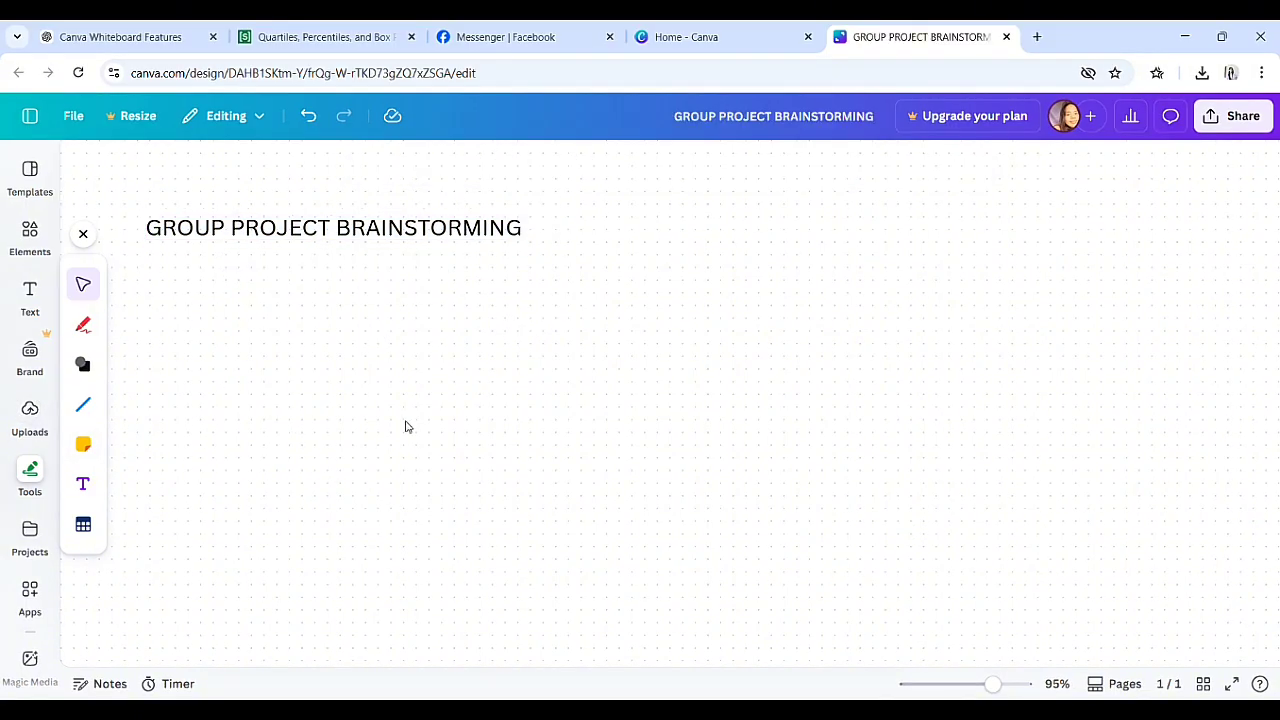
- Add a second text box to the whiteboard reading "TASK"
click(85, 484)
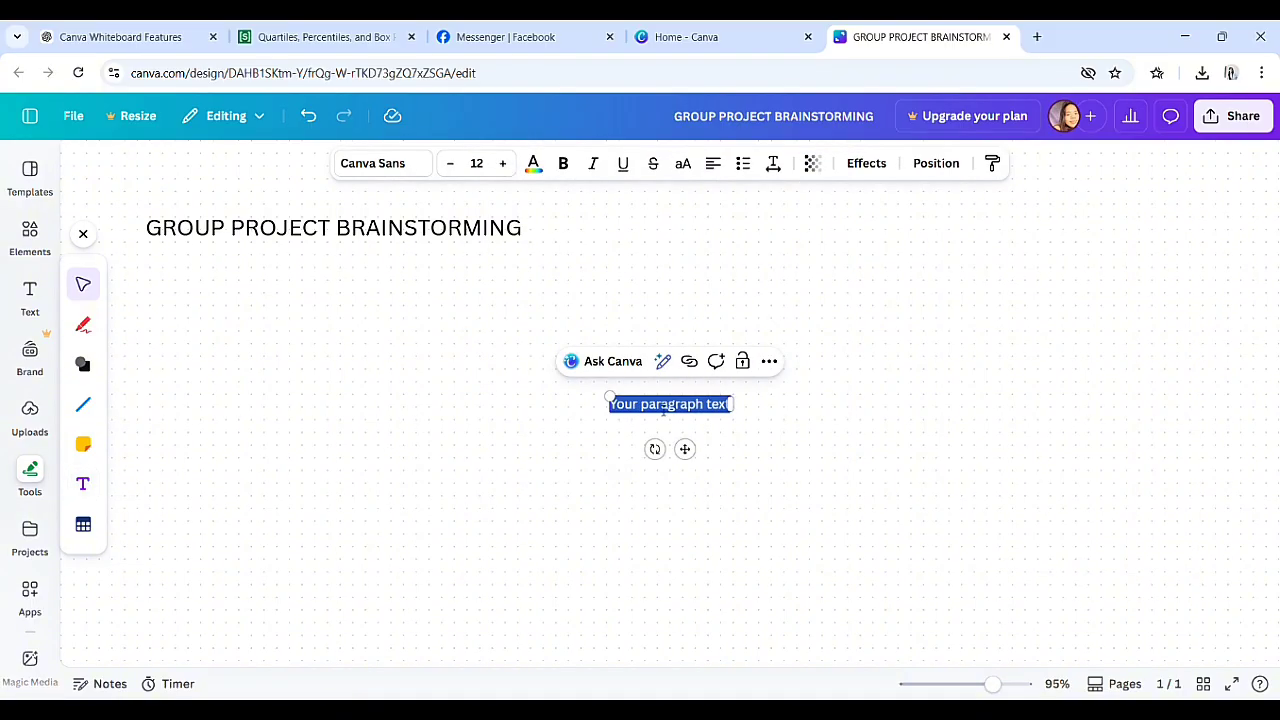
text(AS)
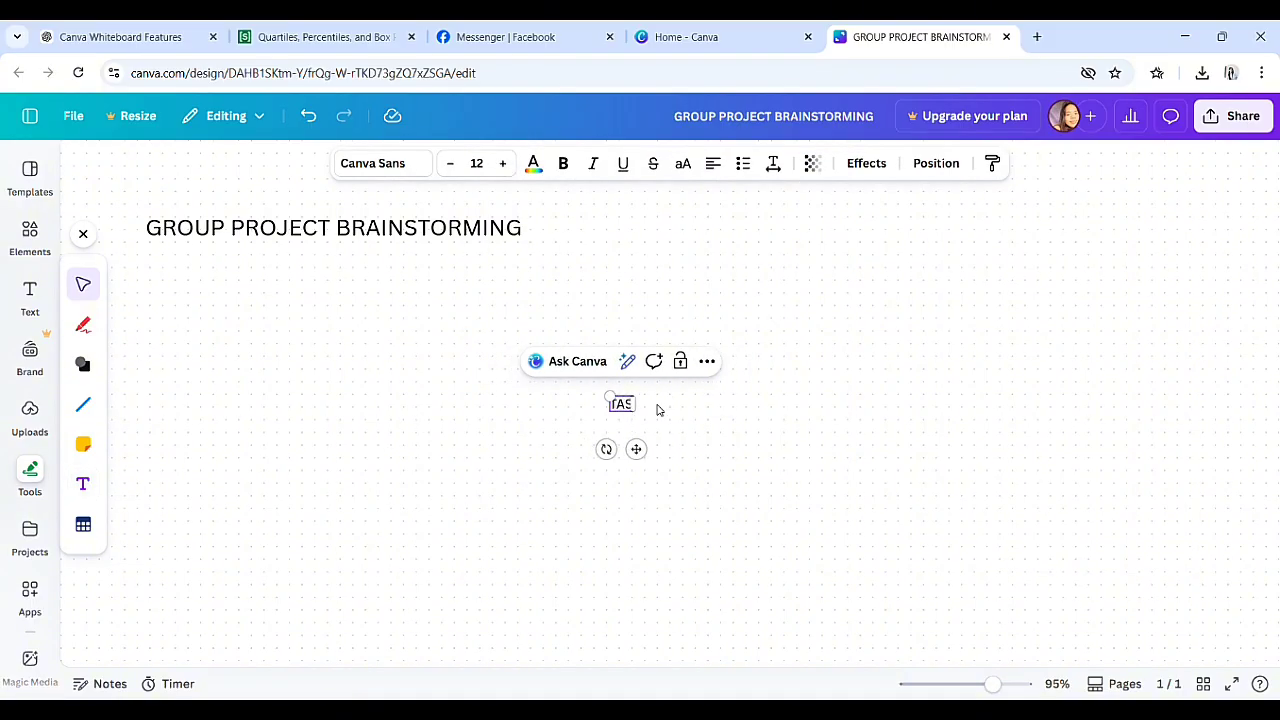
text(K)
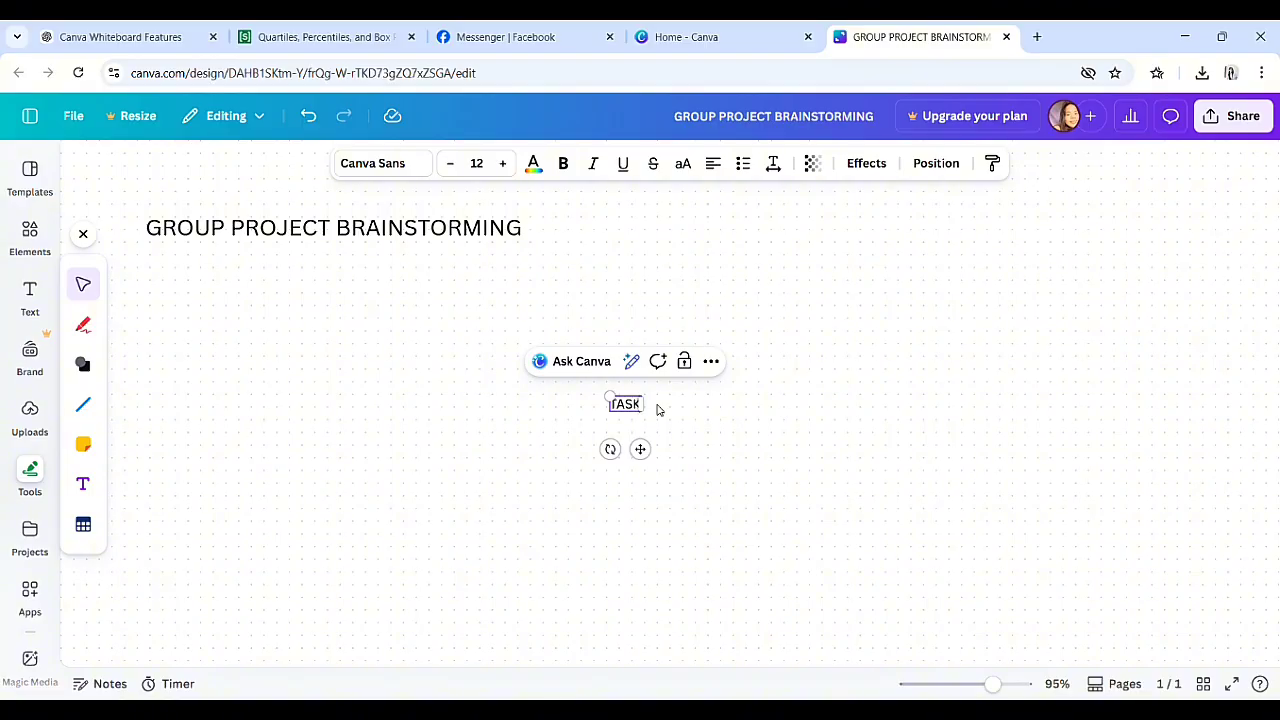
- Enlarge the TASK text to font size 17 and place it to the right of the heading, on the same line
key(ctrl+a)
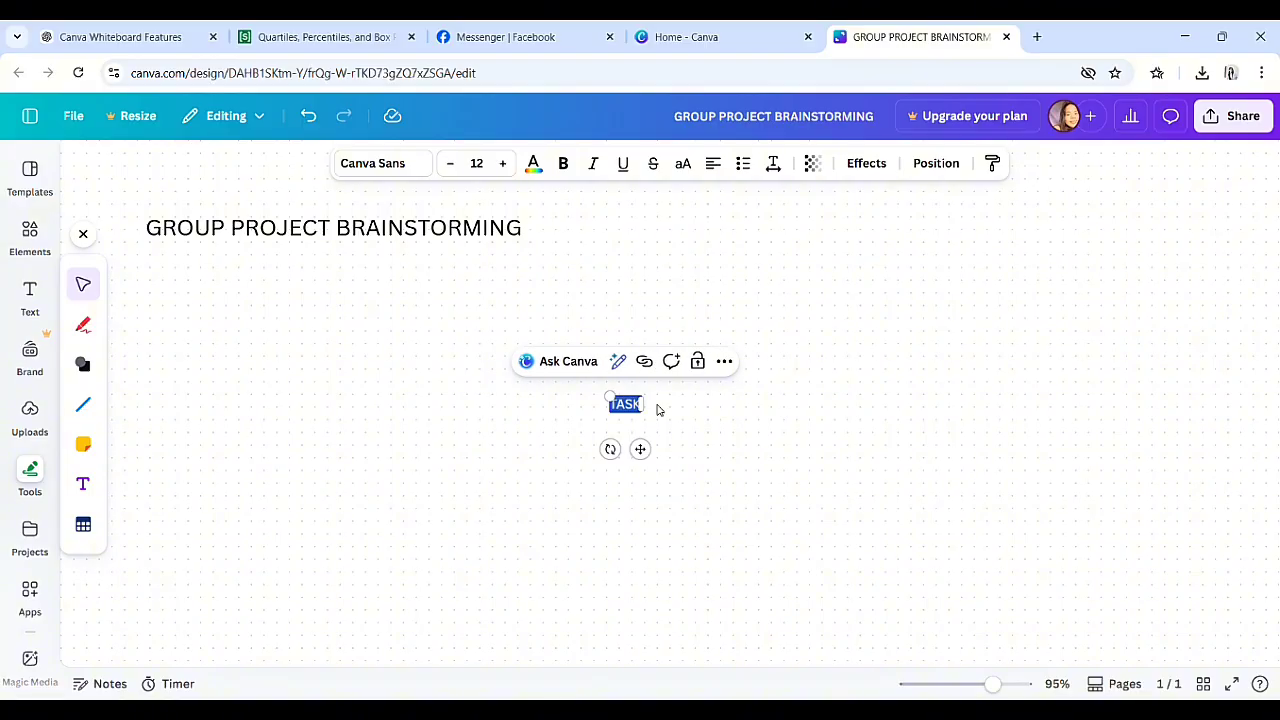
key(ctrl+shift+period)
key(ctrl+shift+period)
key(ctrl+shift+period)
key(ctrl+shift+period)
key(ctrl+shift+period)
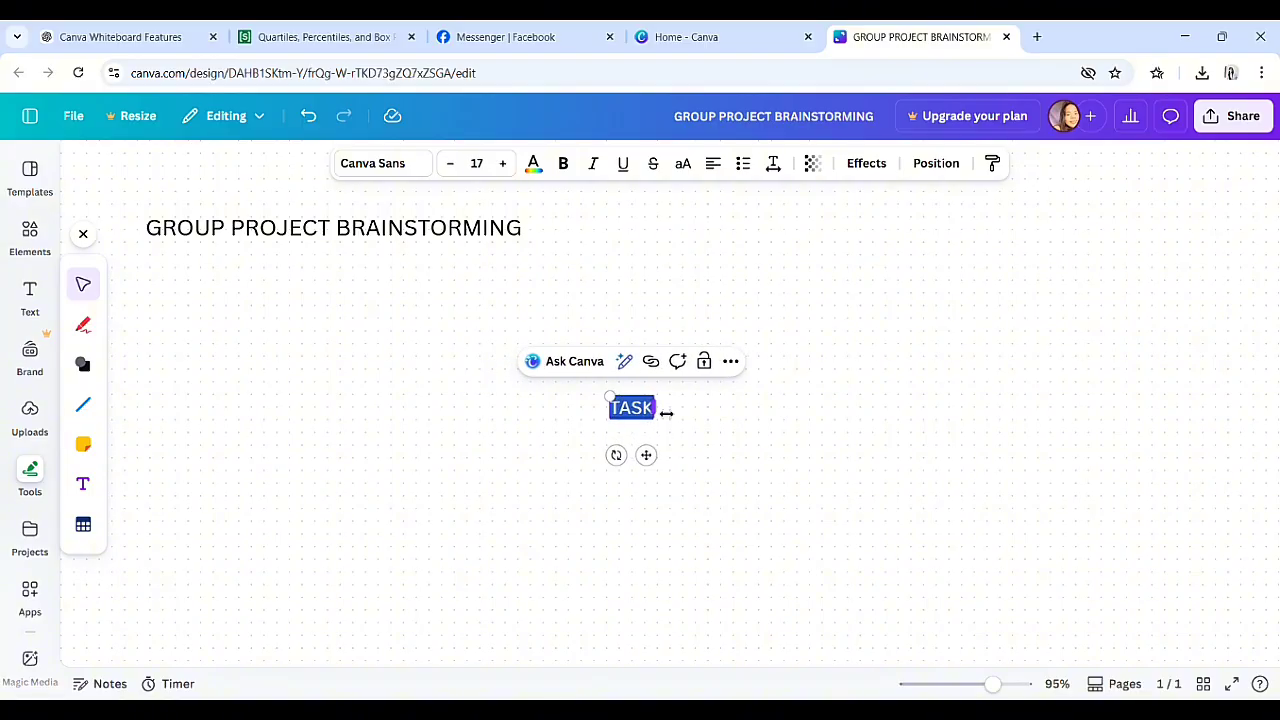
click(629, 478)
click(636, 416)
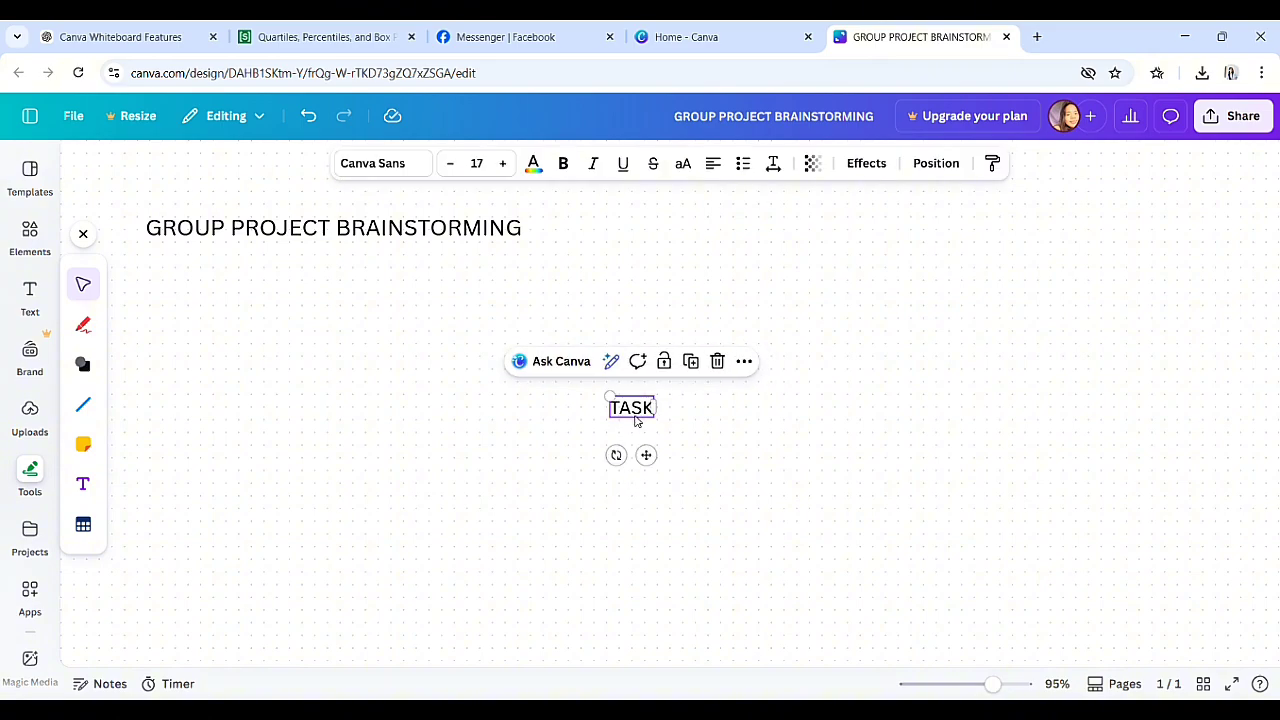
drag(646, 455, 743, 289)
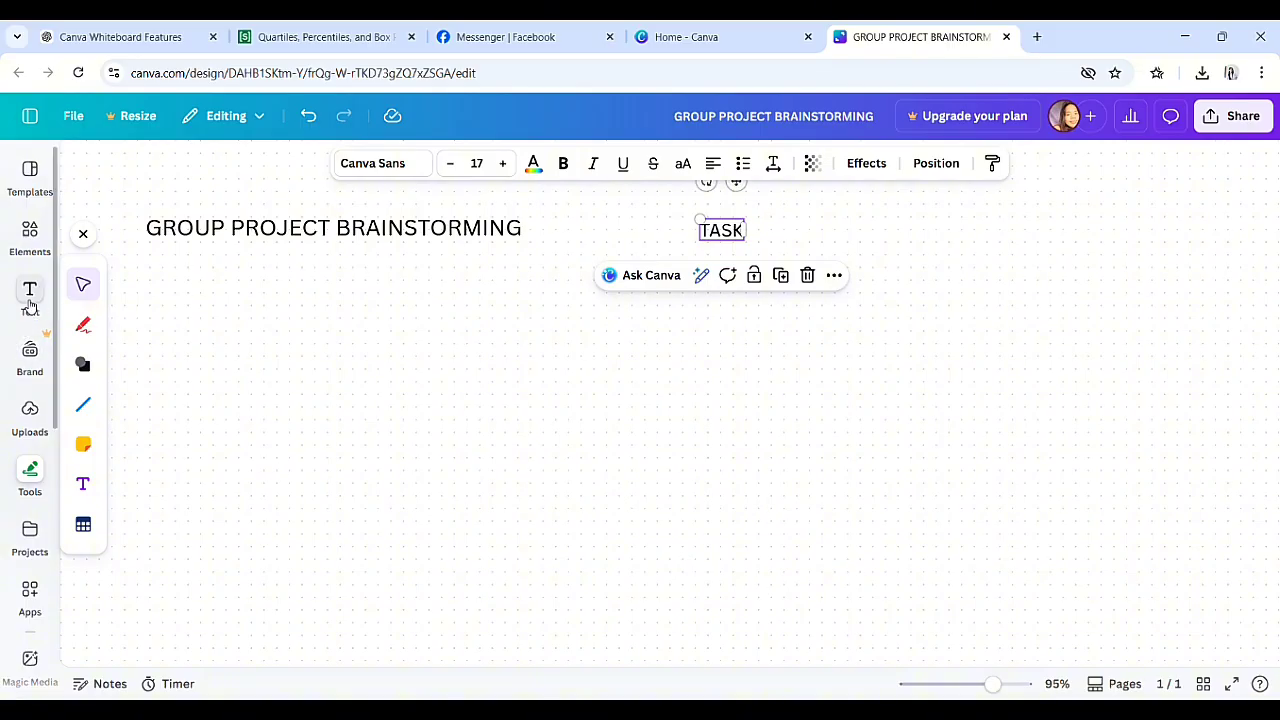
- Search the elements for "STICKY NOTES", choose the "aesthetic sticky notes" suggestion and show all matching graphics
click(29, 254)
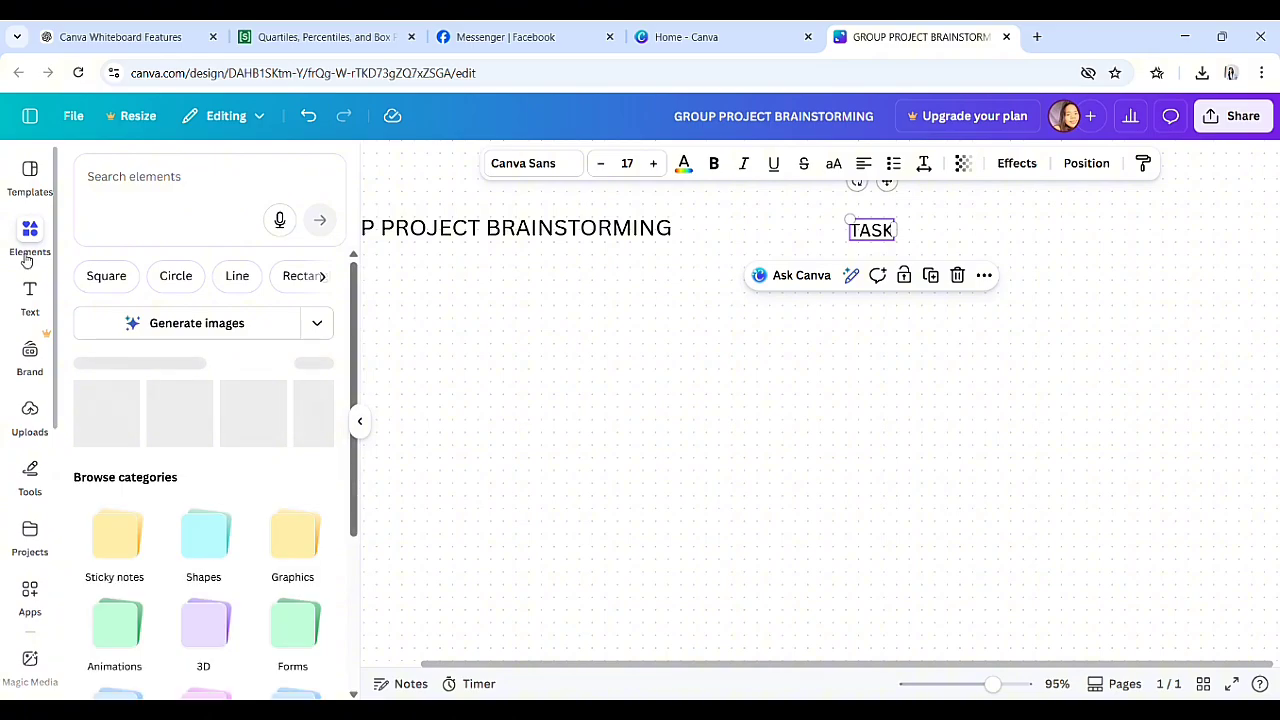
click(154, 191)
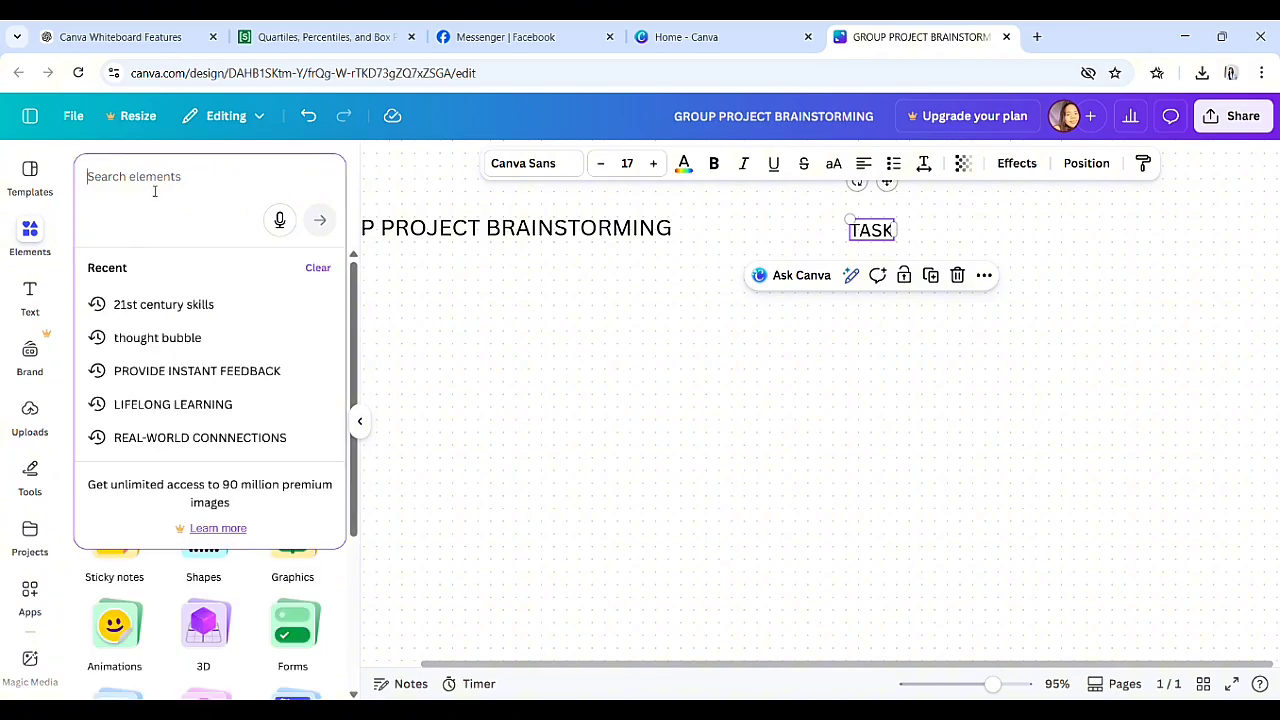
text(STICKY)
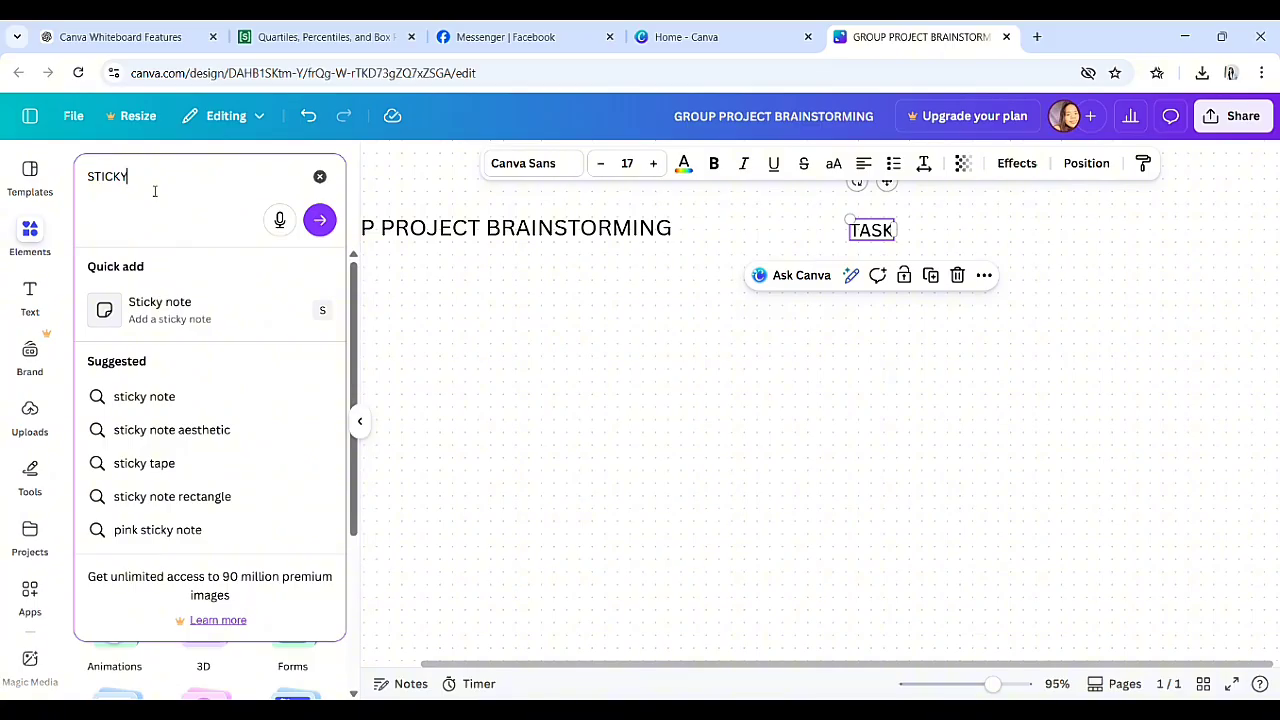
text( NOTES)
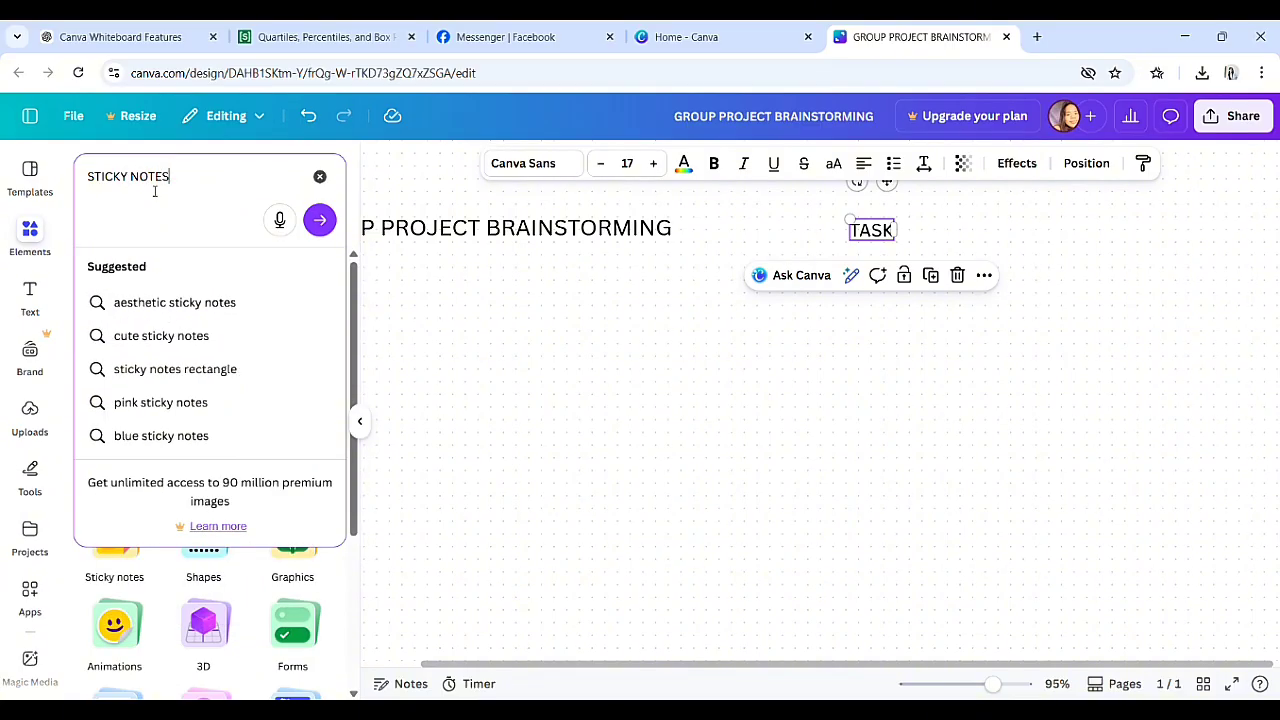
click(251, 302)
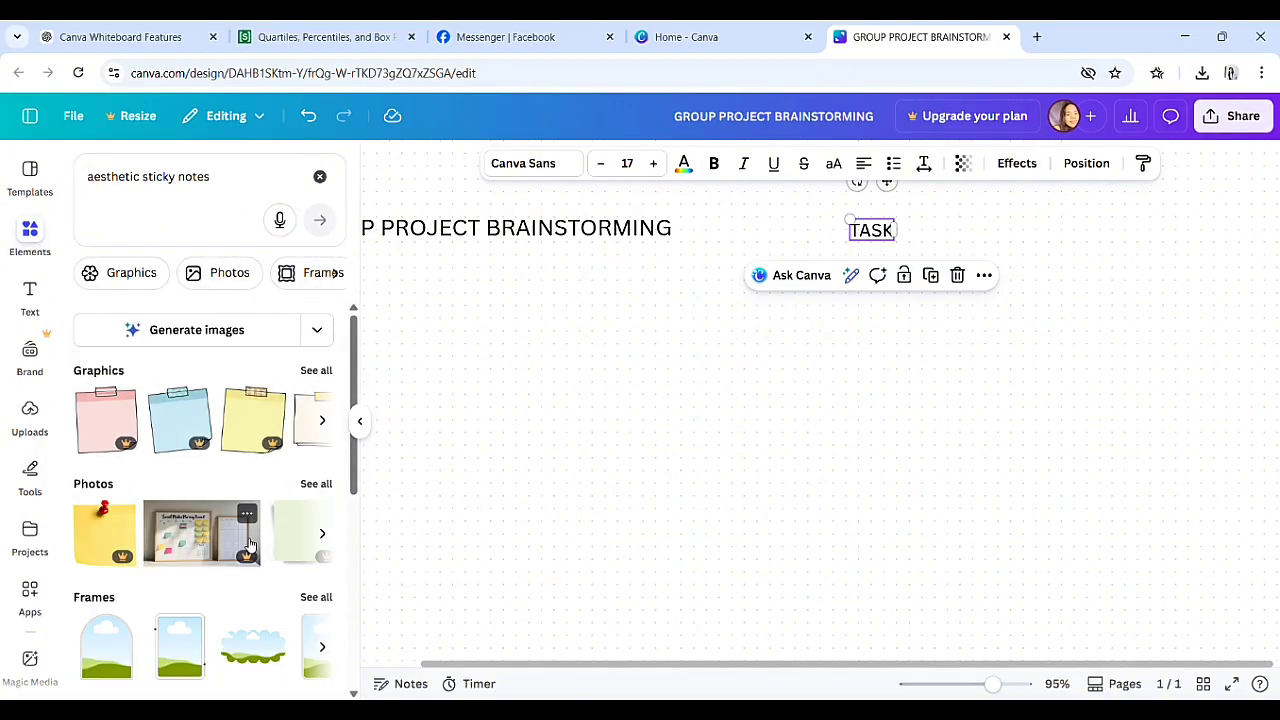
click(316, 371)
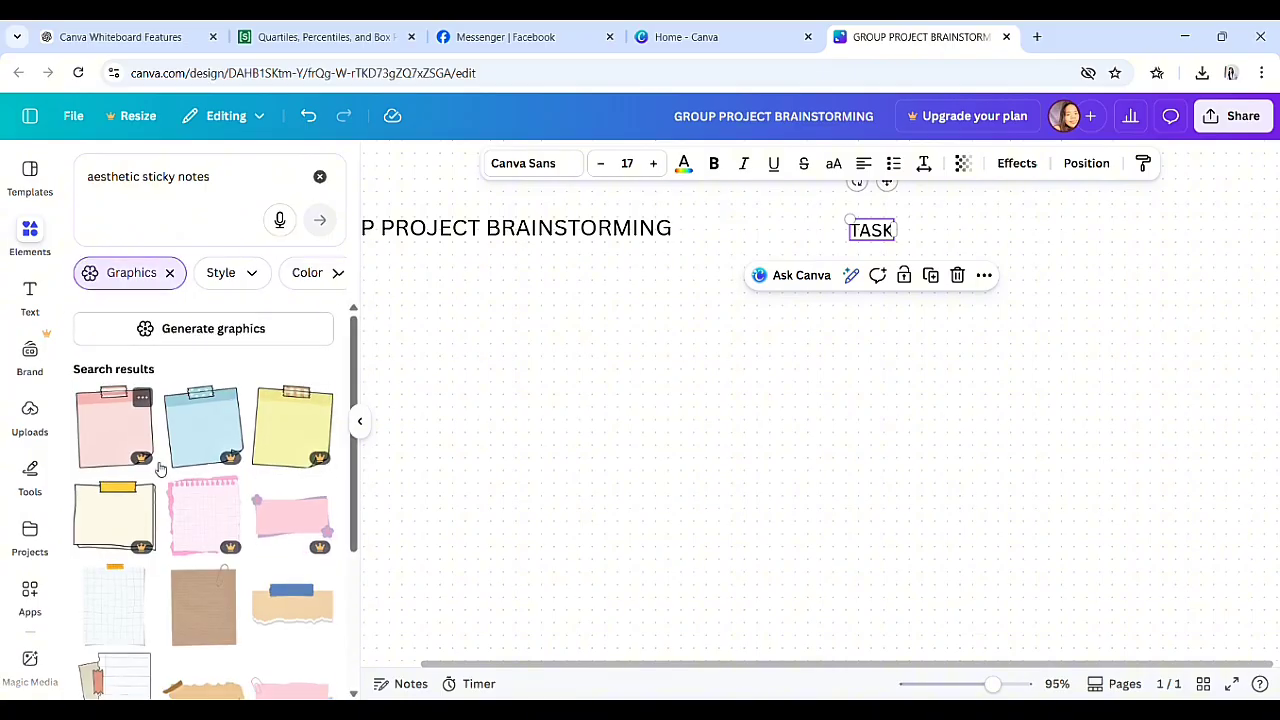
- Insert the lined notebook paper graphic with the red tape and position it below the GROUP PROJECT BRAINSTORMING heading
scroll(160, 468, down, 3)
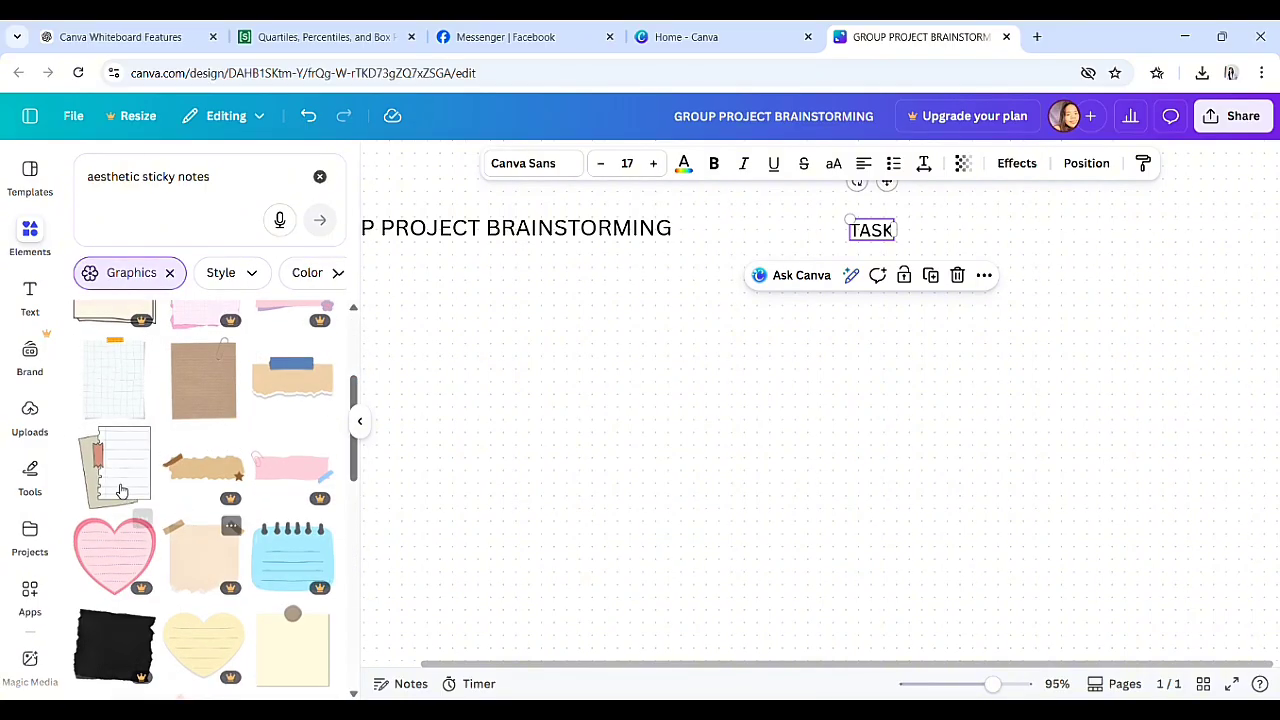
click(120, 490)
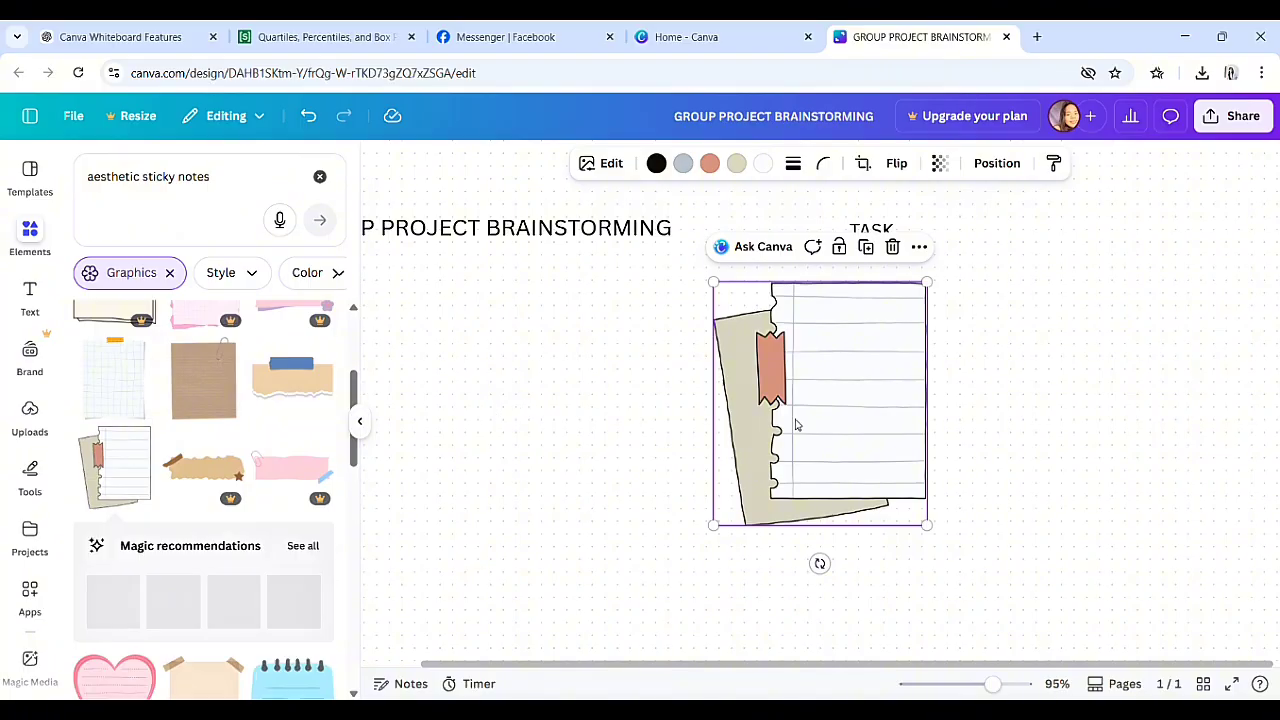
drag(797, 425, 510, 404)
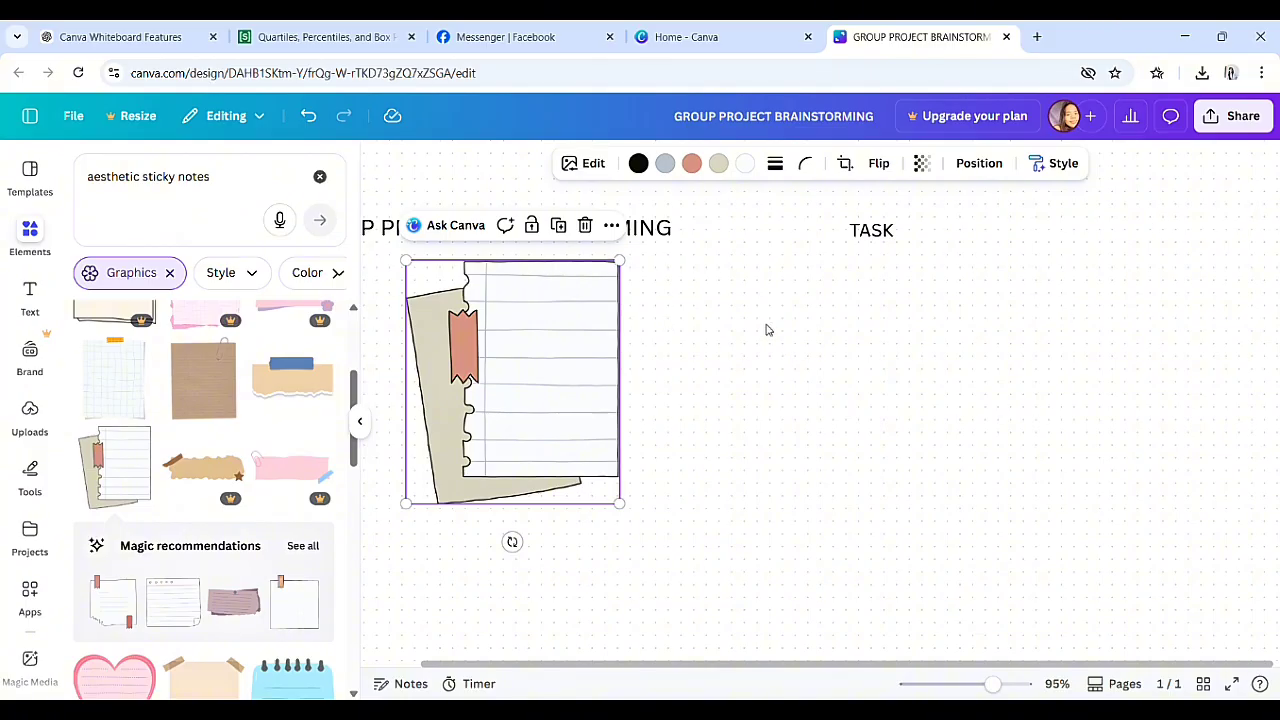
click(869, 238)
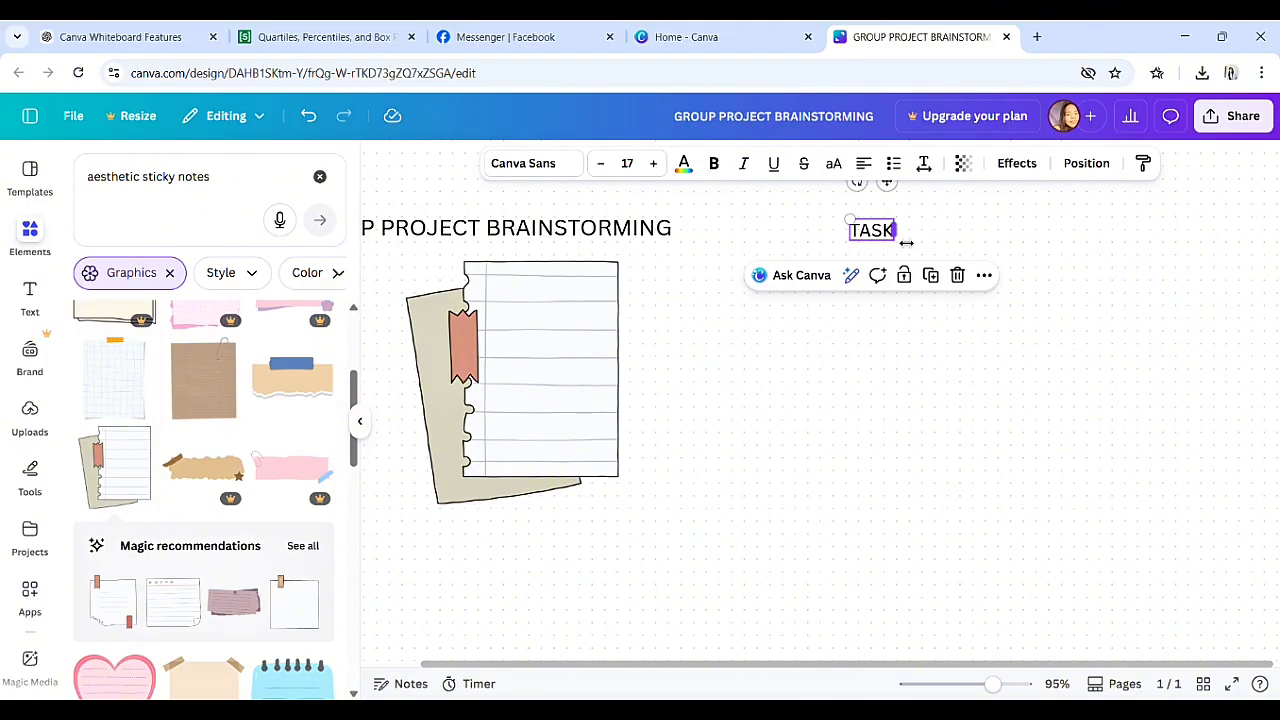
click(910, 251)
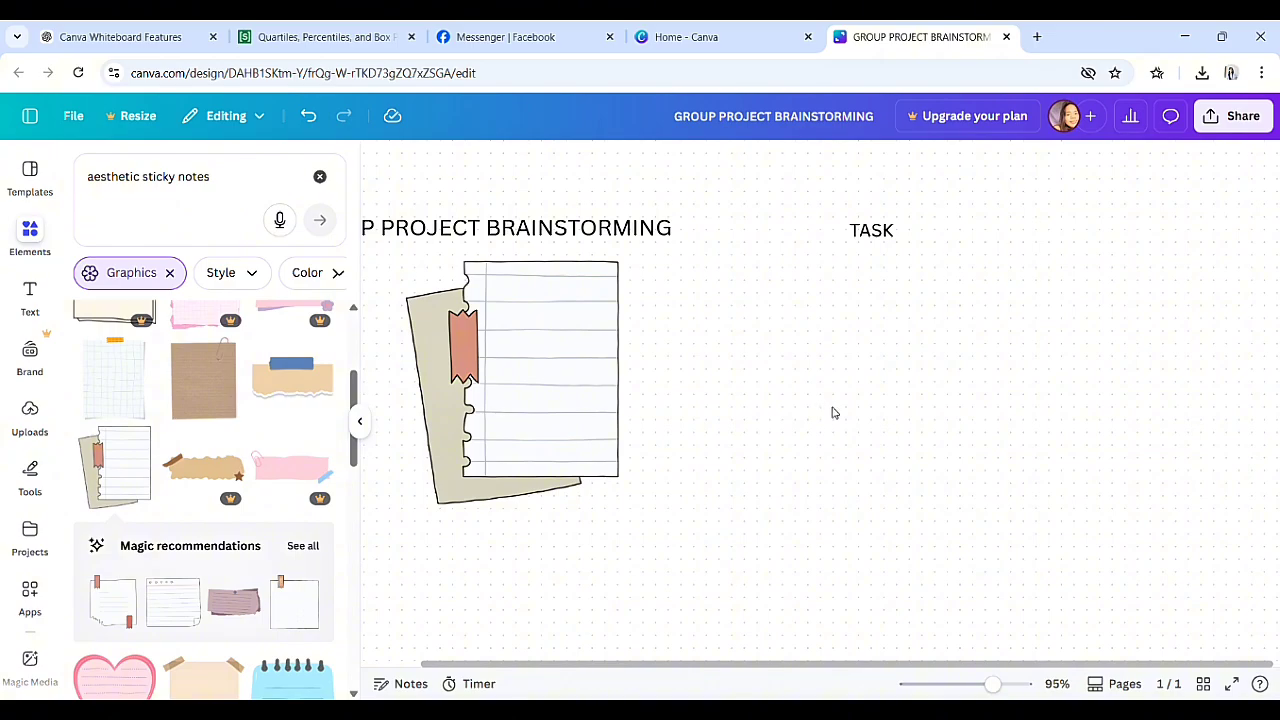
click(360, 421)
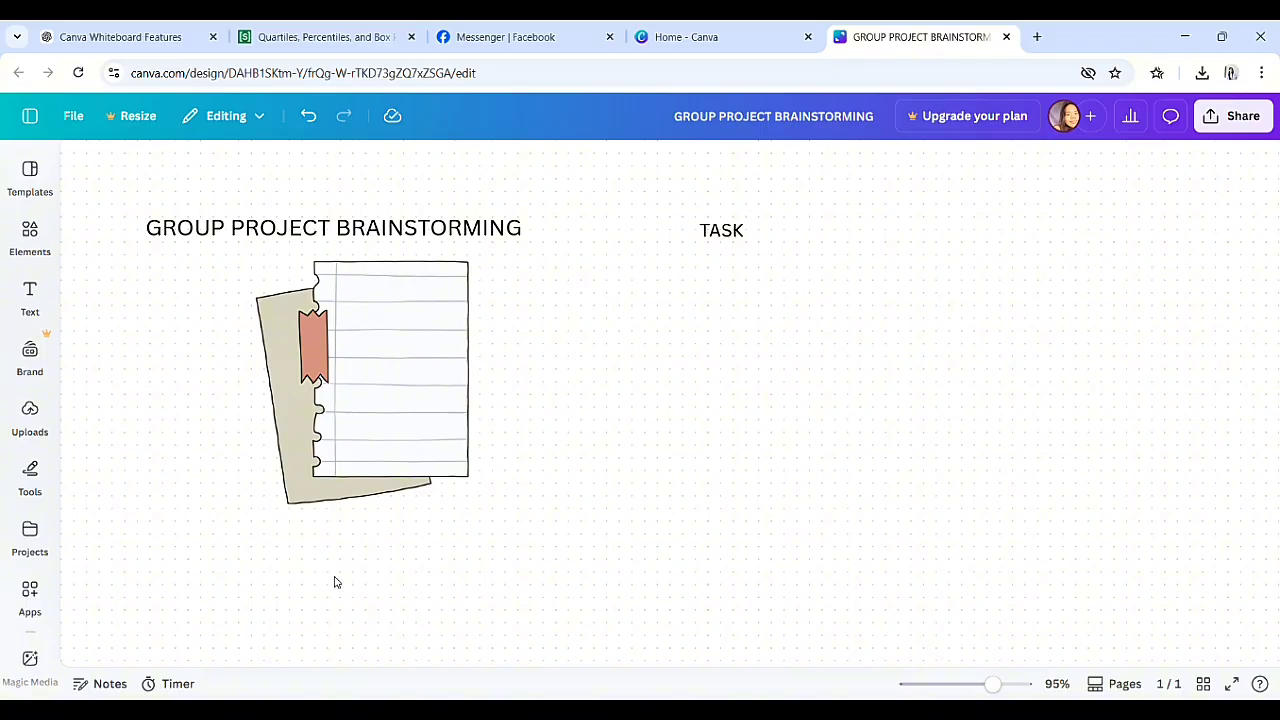
click(30, 295)
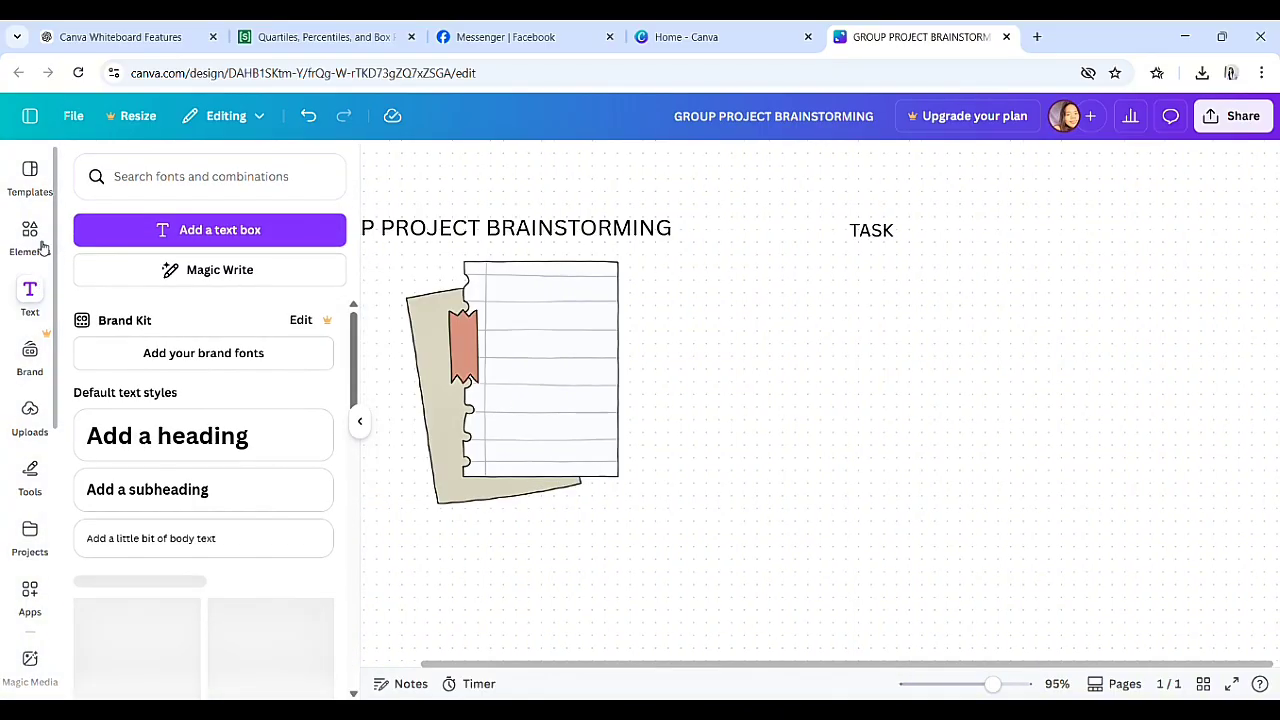
click(29, 228)
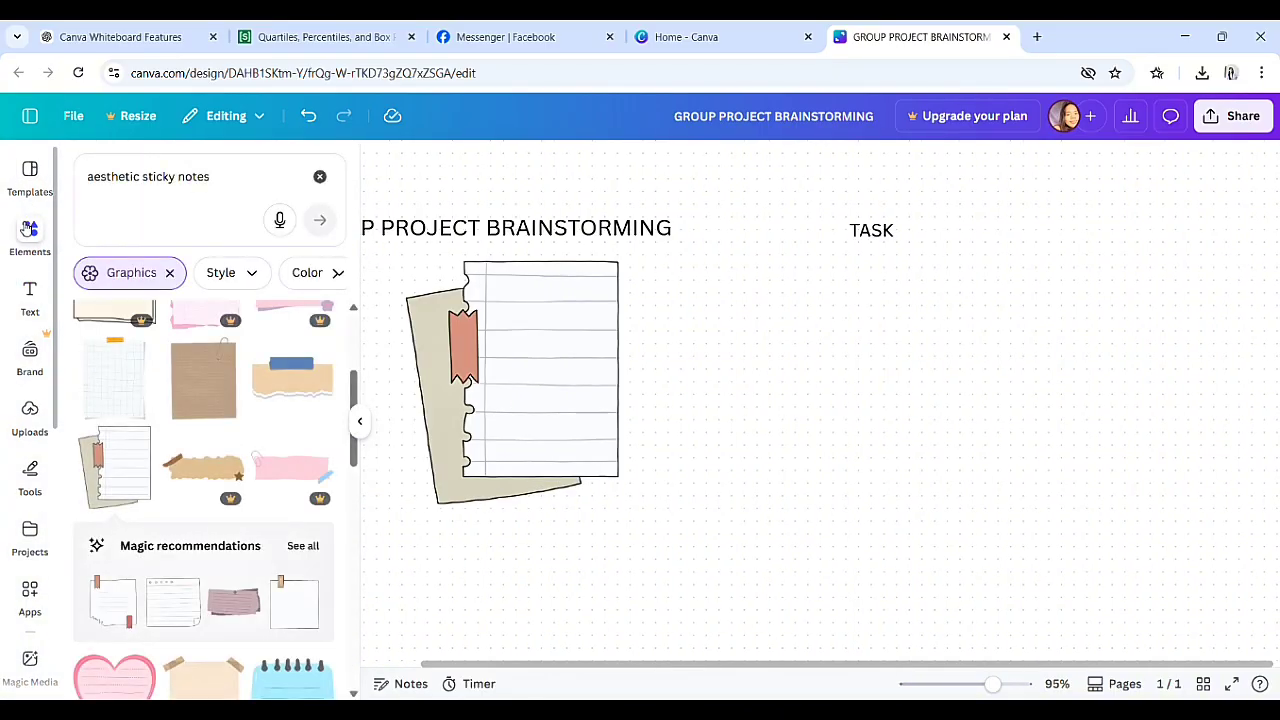
- Handwrite "Sketch" with the red marker beside the notebook paper graphic and draw a red circle around the TASK label
click(31, 474)
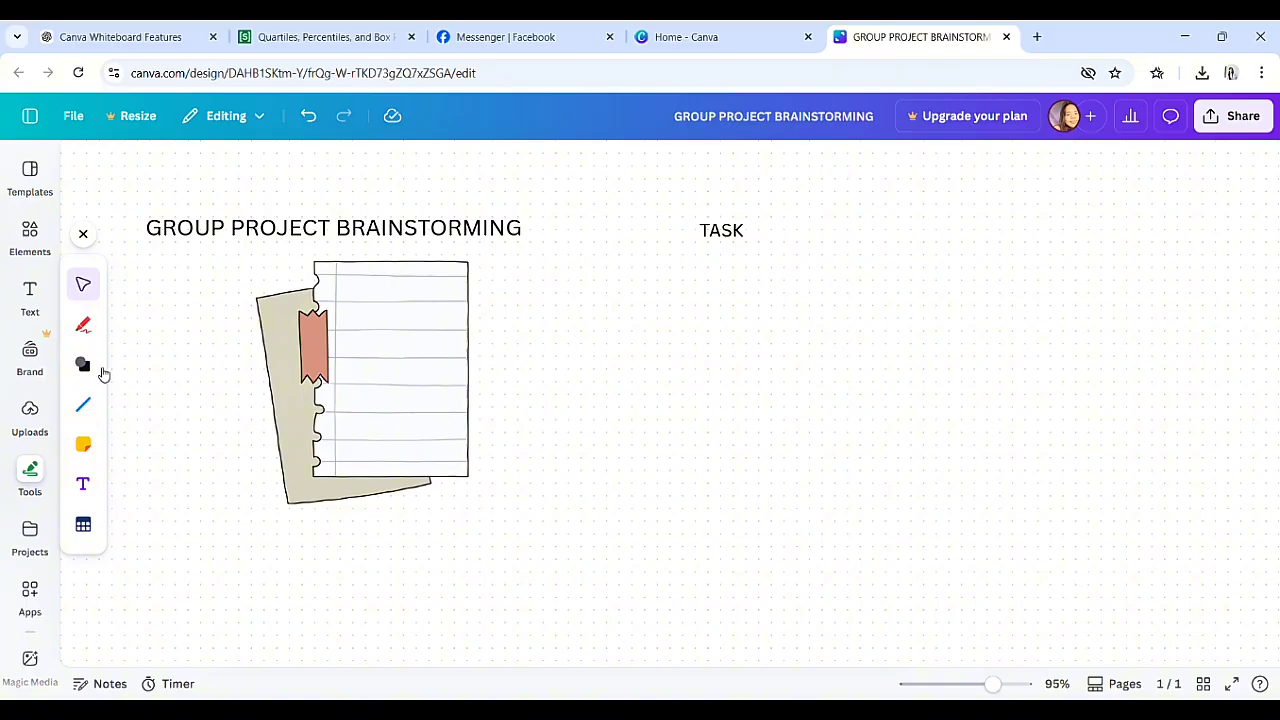
click(82, 327)
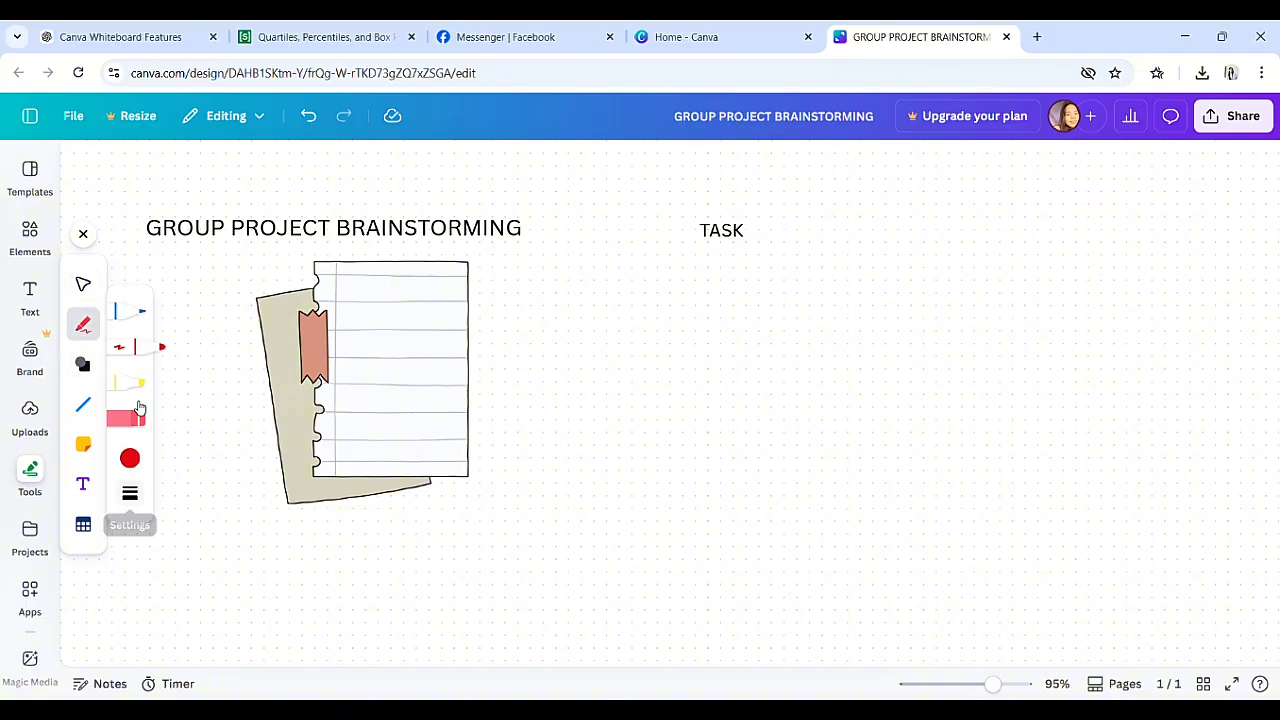
click(136, 349)
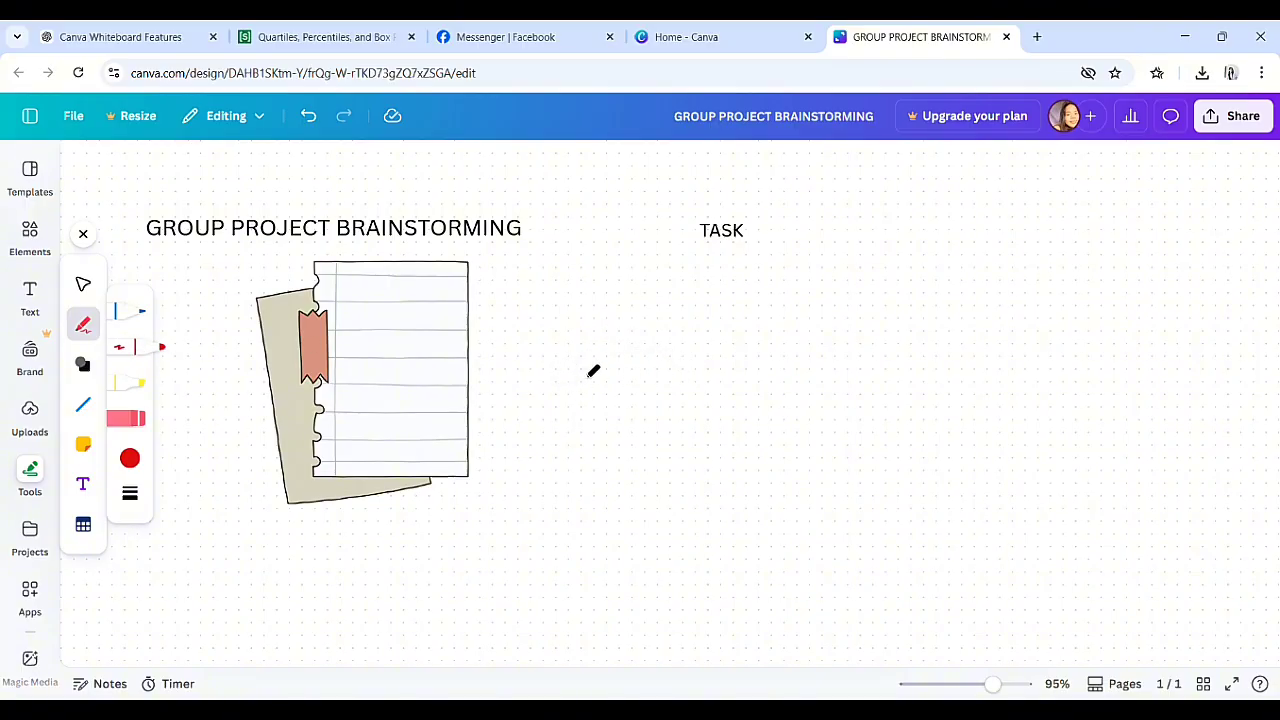
mouse_move(635, 335)
mouse_down()
mouse_move(605, 348)
mouse_move(618, 441)
mouse_move(591, 451)
mouse_move(510, 396)
mouse_up()
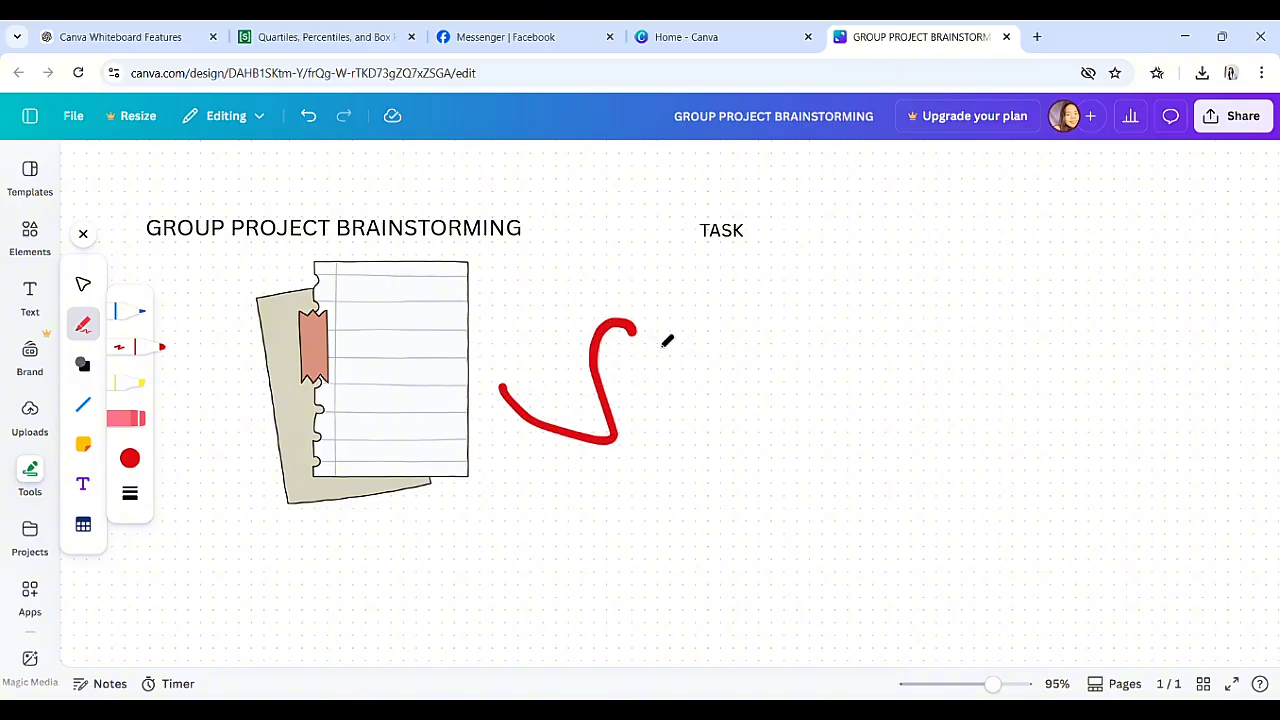
mouse_move(656, 330)
mouse_down()
mouse_move(677, 412)
mouse_move(668, 455)
mouse_up()
mouse_move(717, 360)
mouse_down()
mouse_move(644, 415)
mouse_move(694, 438)
mouse_move(708, 470)
mouse_up()
mouse_move(708, 409)
mouse_down()
mouse_move(751, 402)
mouse_move(766, 452)
mouse_up()
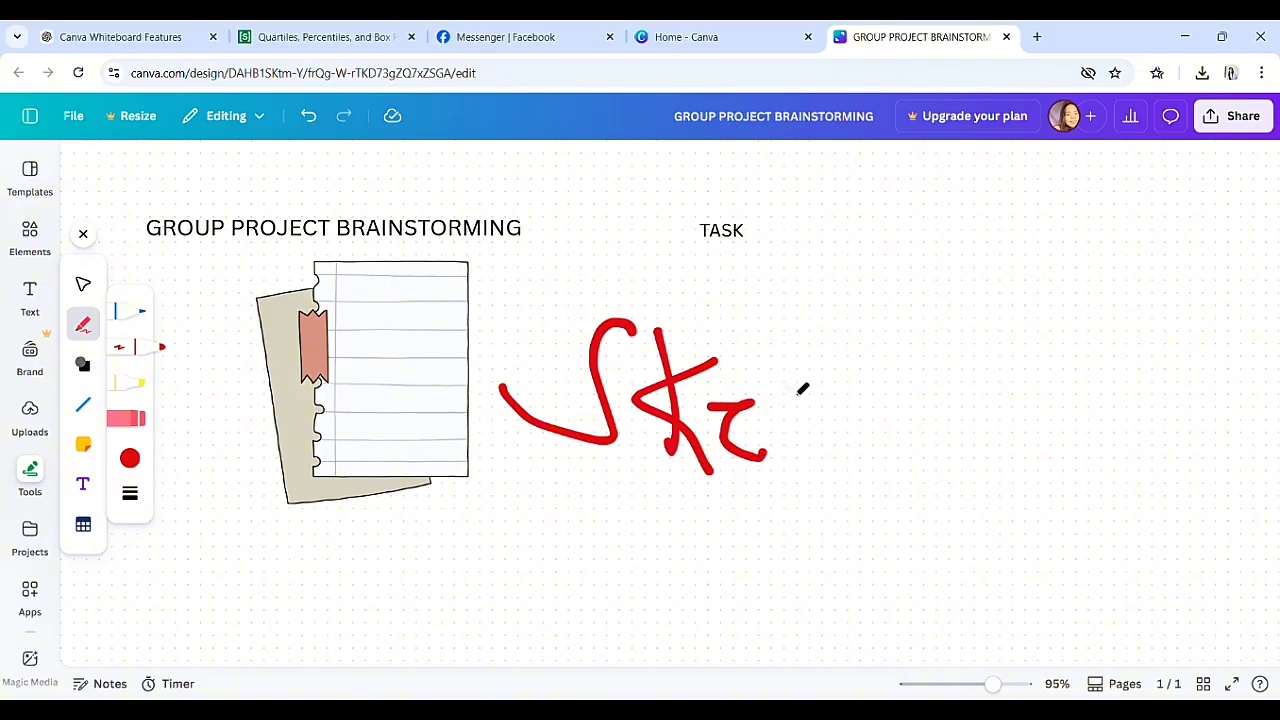
click(778, 363)
drag(778, 365, 786, 464)
drag(758, 406, 860, 411)
drag(812, 452, 864, 465)
drag(888, 390, 918, 488)
mouse_move(936, 445)
mouse_down()
mouse_move(956, 422)
mouse_move(978, 500)
mouse_up()
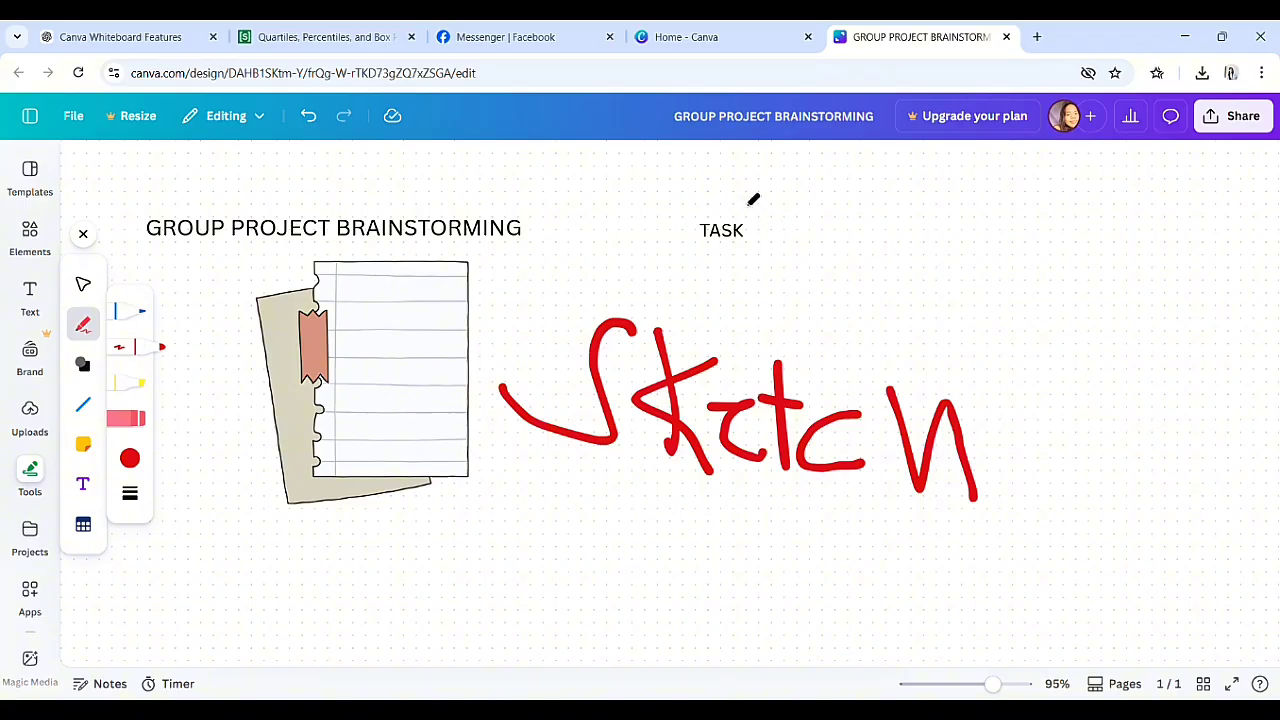
mouse_move(762, 210)
mouse_down()
mouse_move(704, 199)
mouse_move(651, 219)
mouse_move(715, 259)
mouse_move(800, 253)
mouse_move(820, 228)
mouse_move(815, 209)
mouse_move(734, 205)
mouse_up()
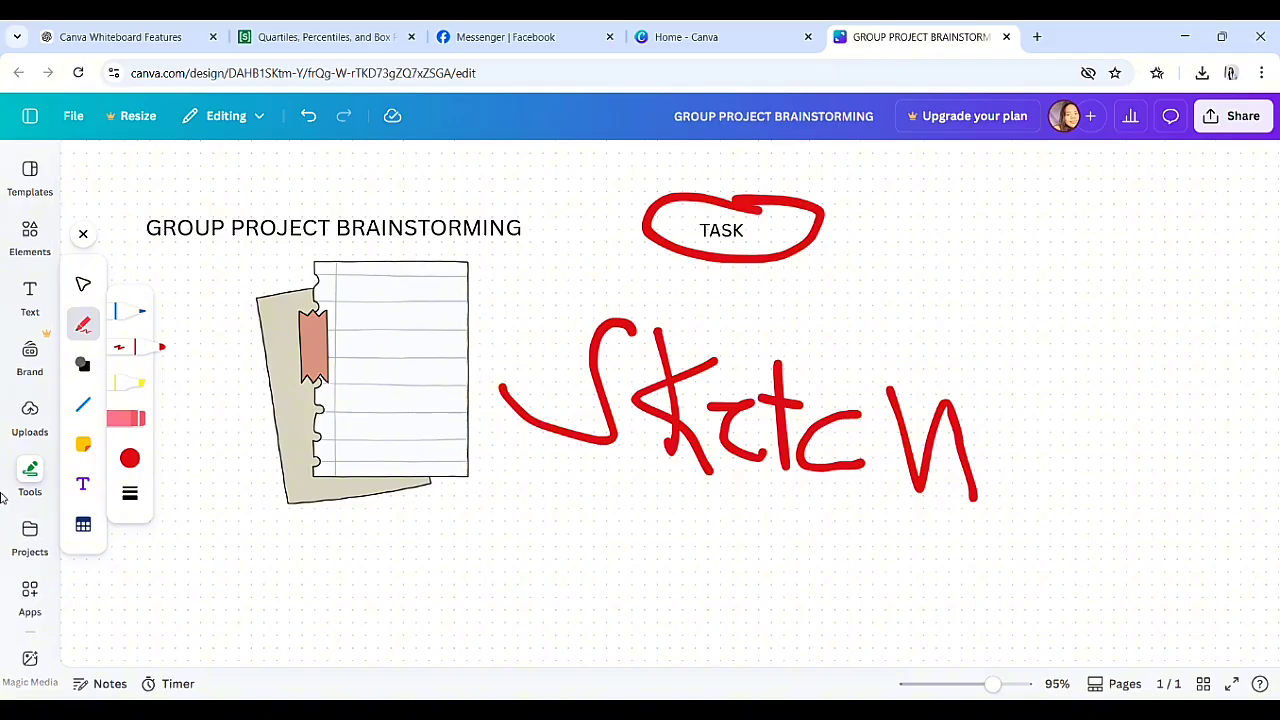
click(31, 236)
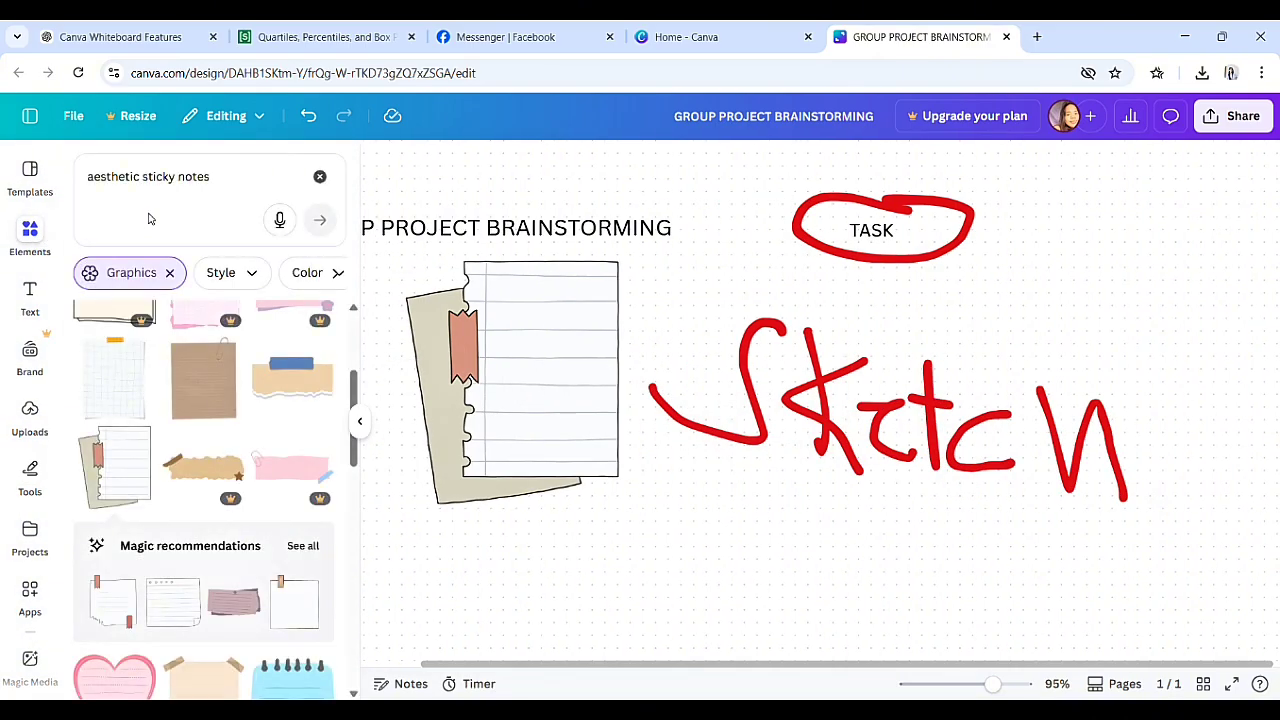
click(320, 176)
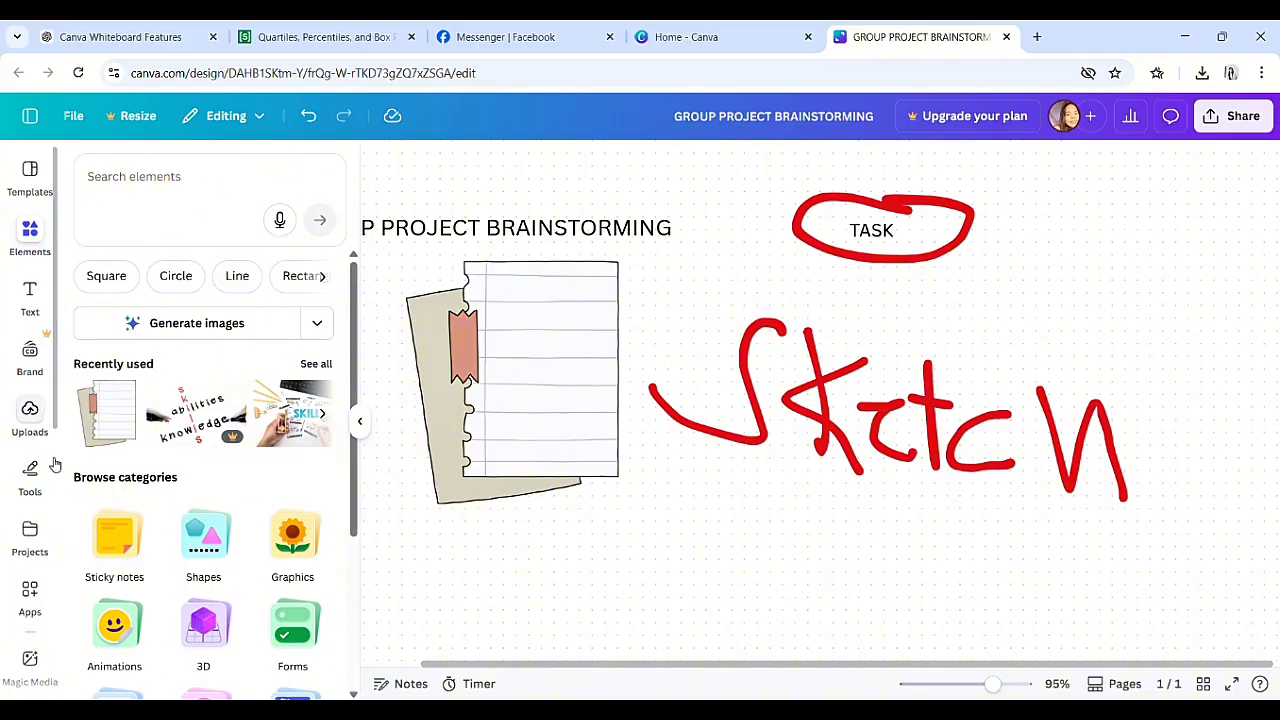
click(32, 418)
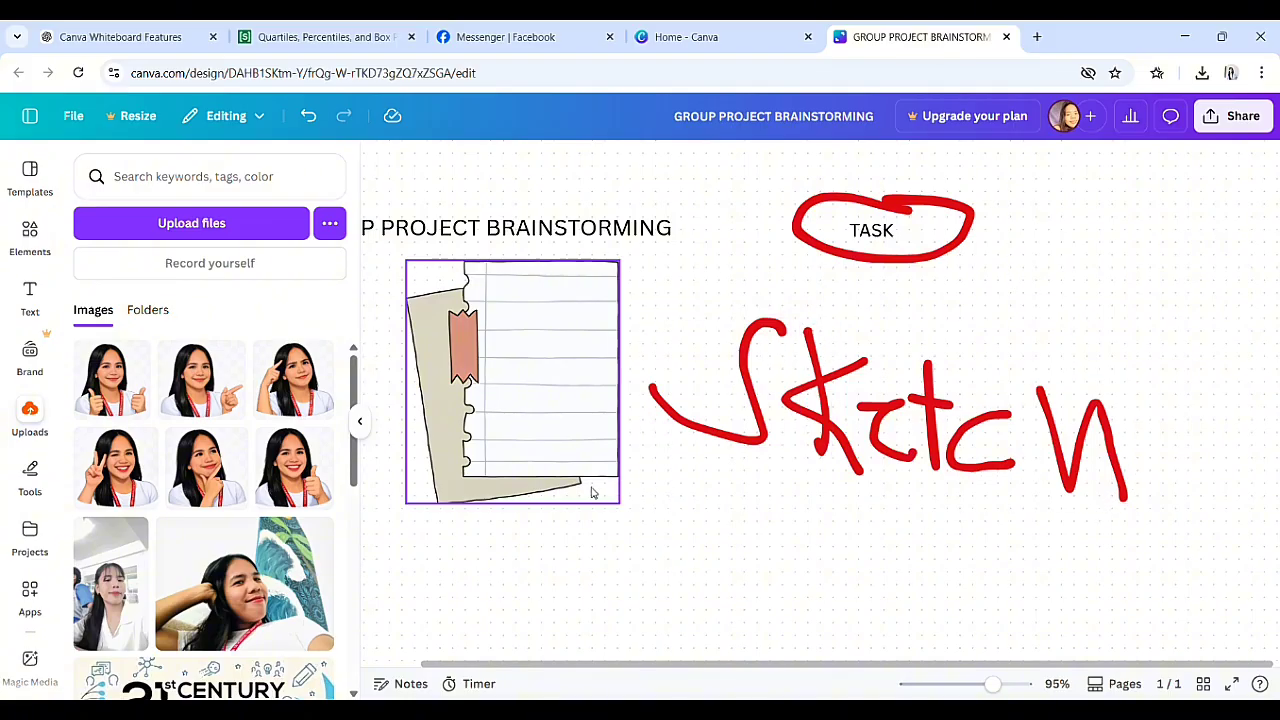
click(360, 424)
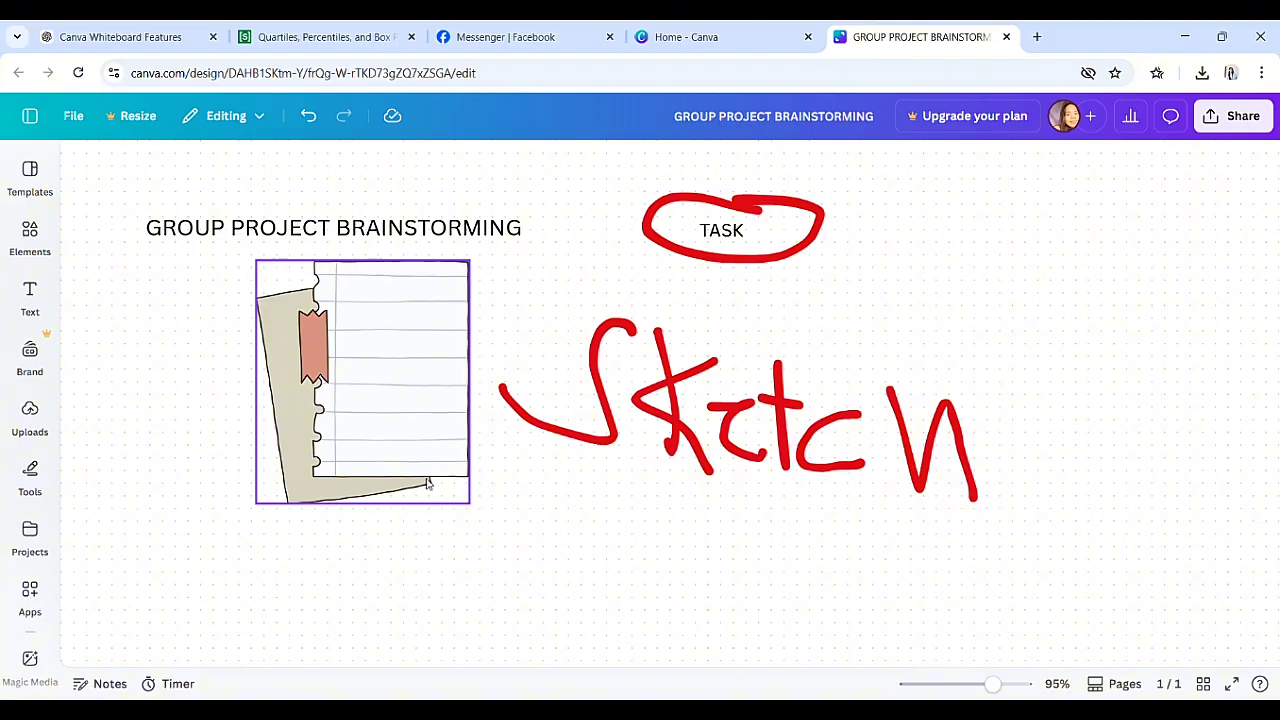
- Delete the notebook paper graphic, all the red "Sketch" strokes and the circled TASK label, leaving only the heading
click(420, 406)
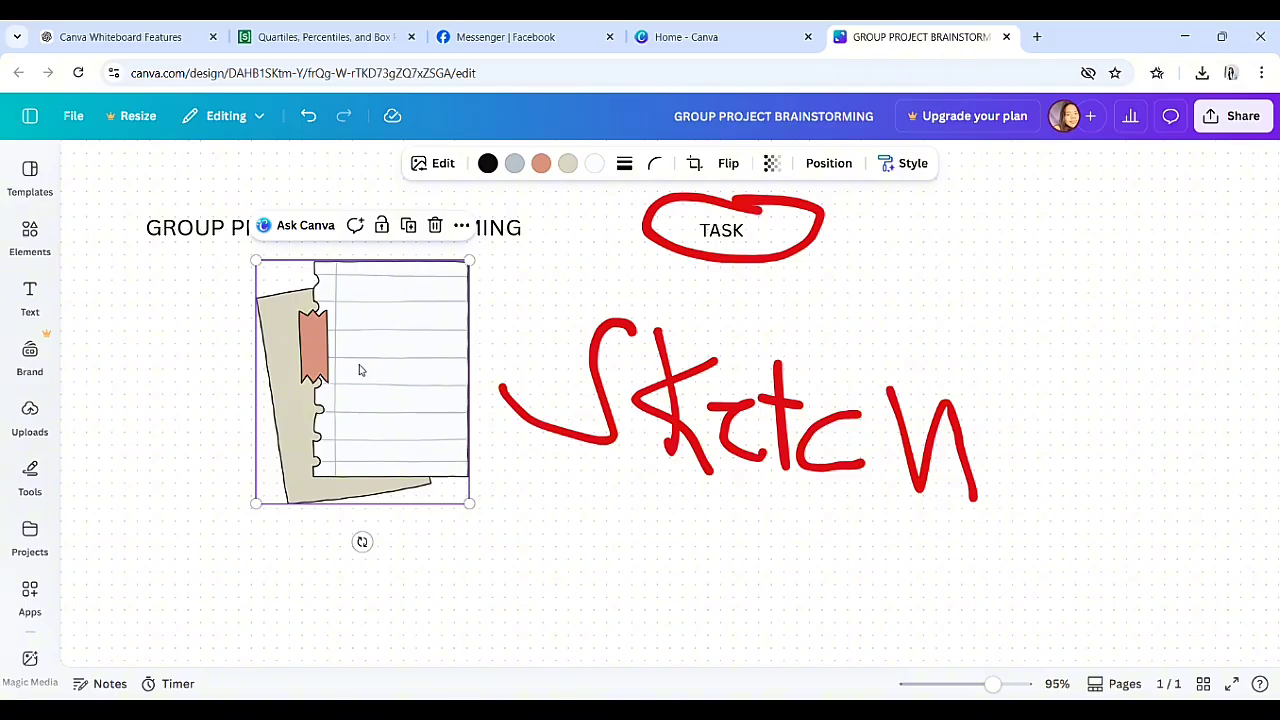
key(Delete)
click(541, 397)
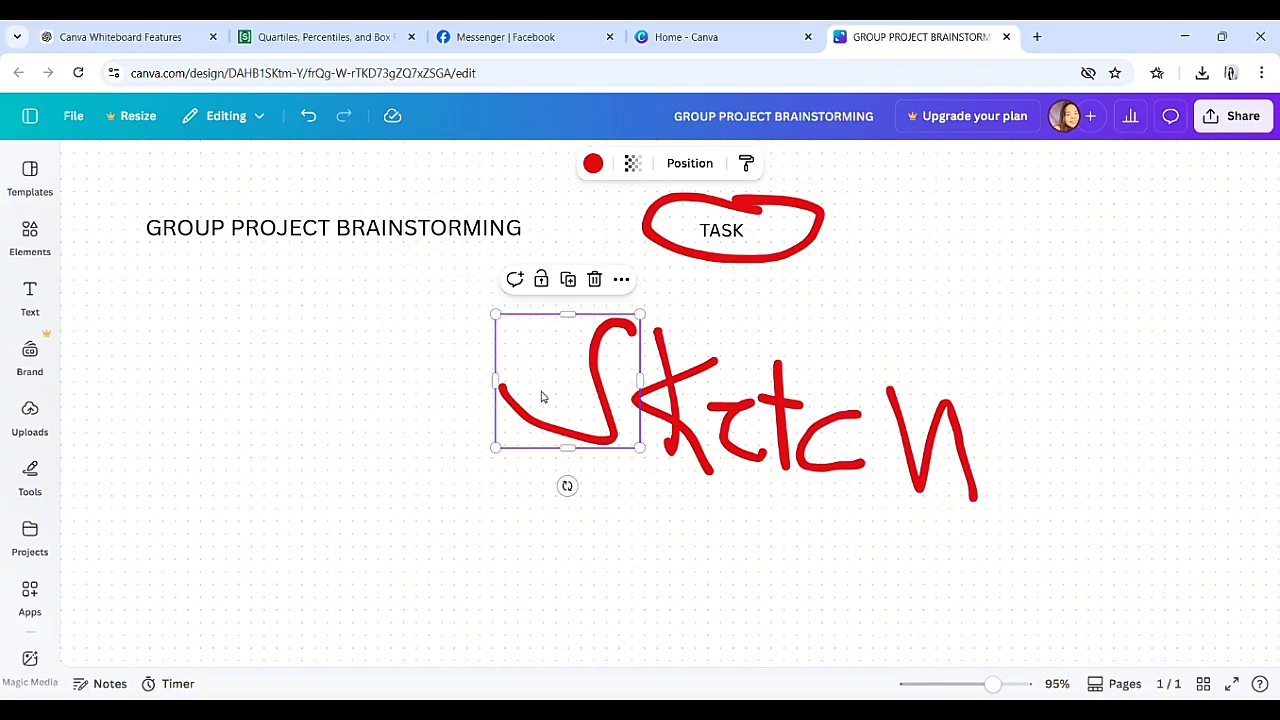
key(Delete)
mouse_move(584, 321)
mouse_down()
mouse_move(1040, 470)
mouse_move(1063, 534)
mouse_up()
key(Delete)
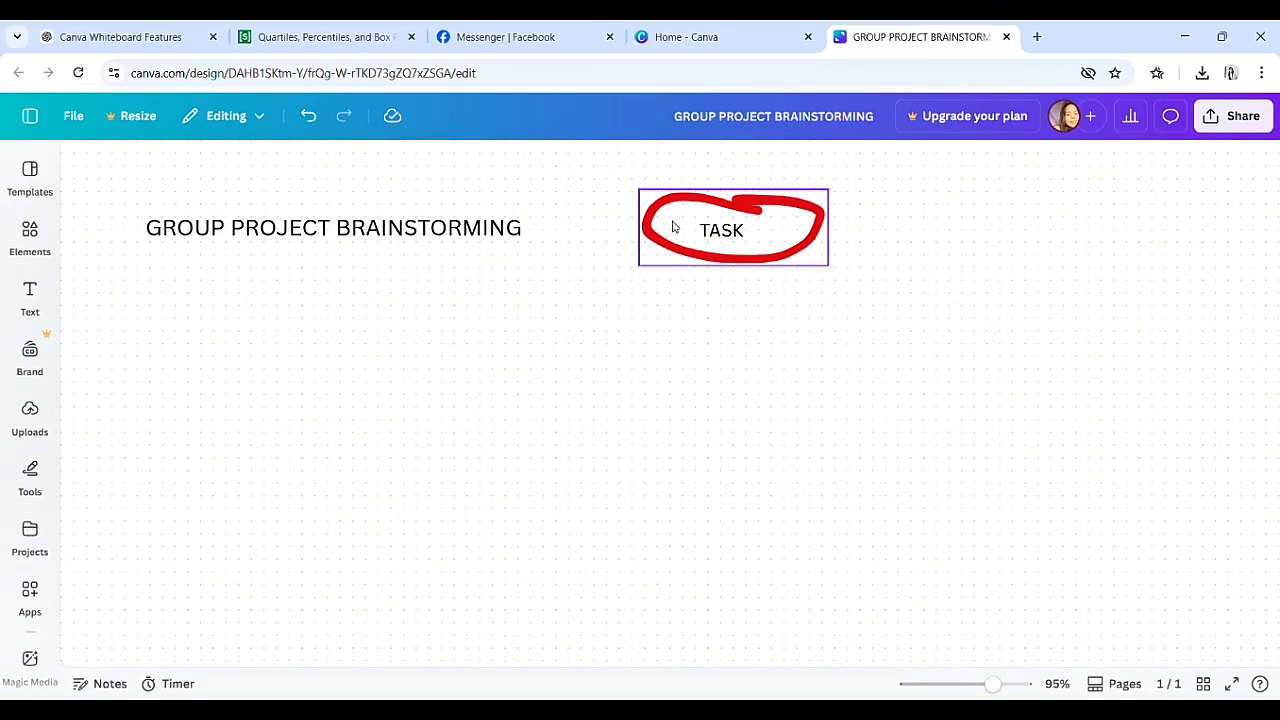
drag(611, 171, 903, 305)
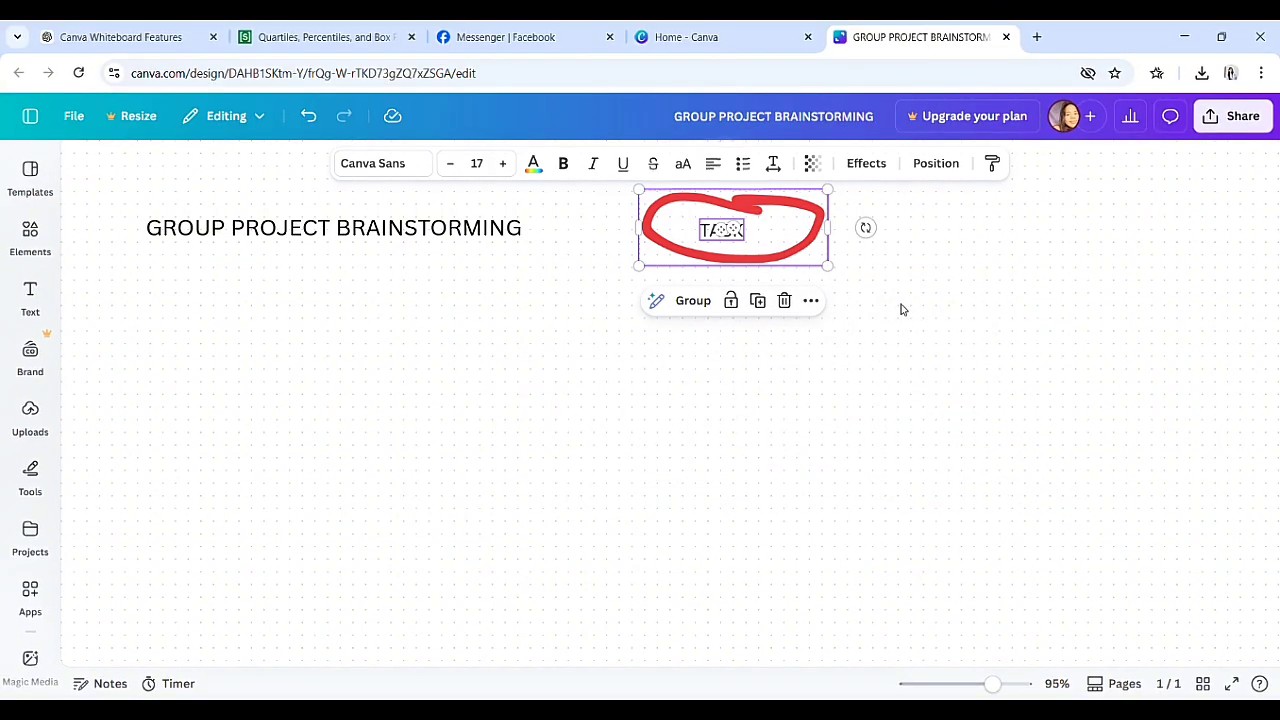
key(Delete)
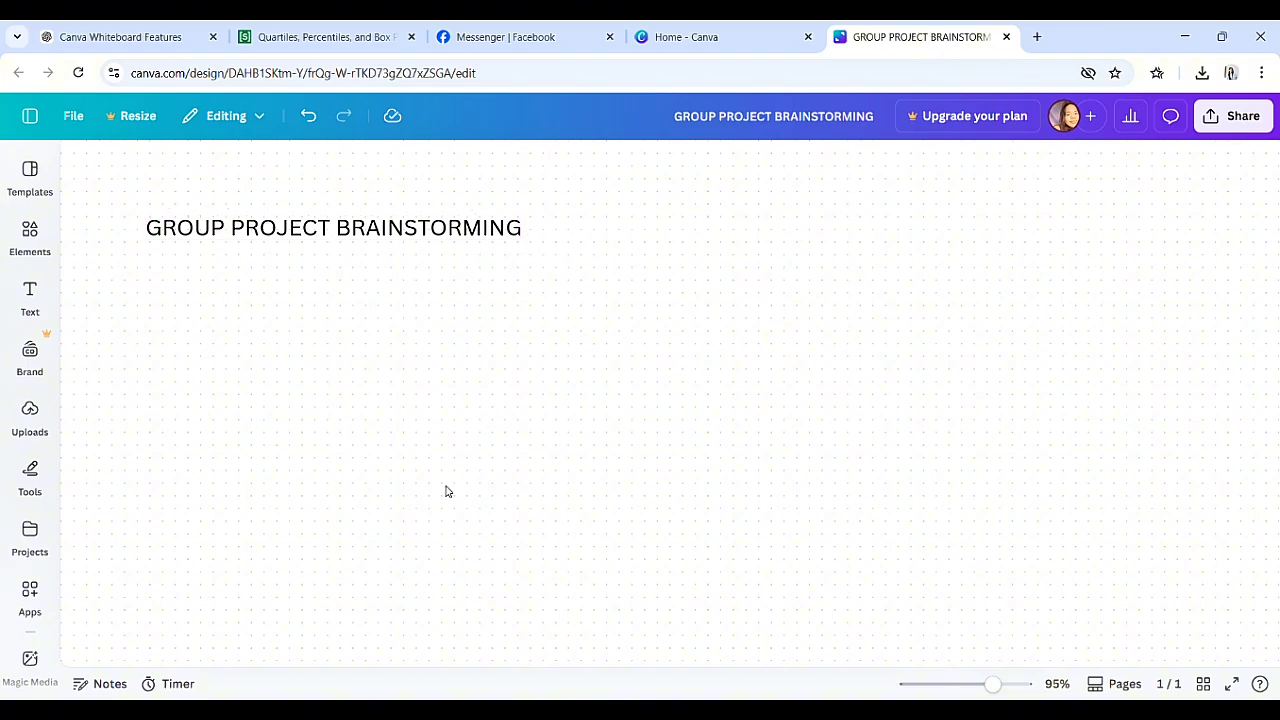
click(30, 238)
click(30, 295)
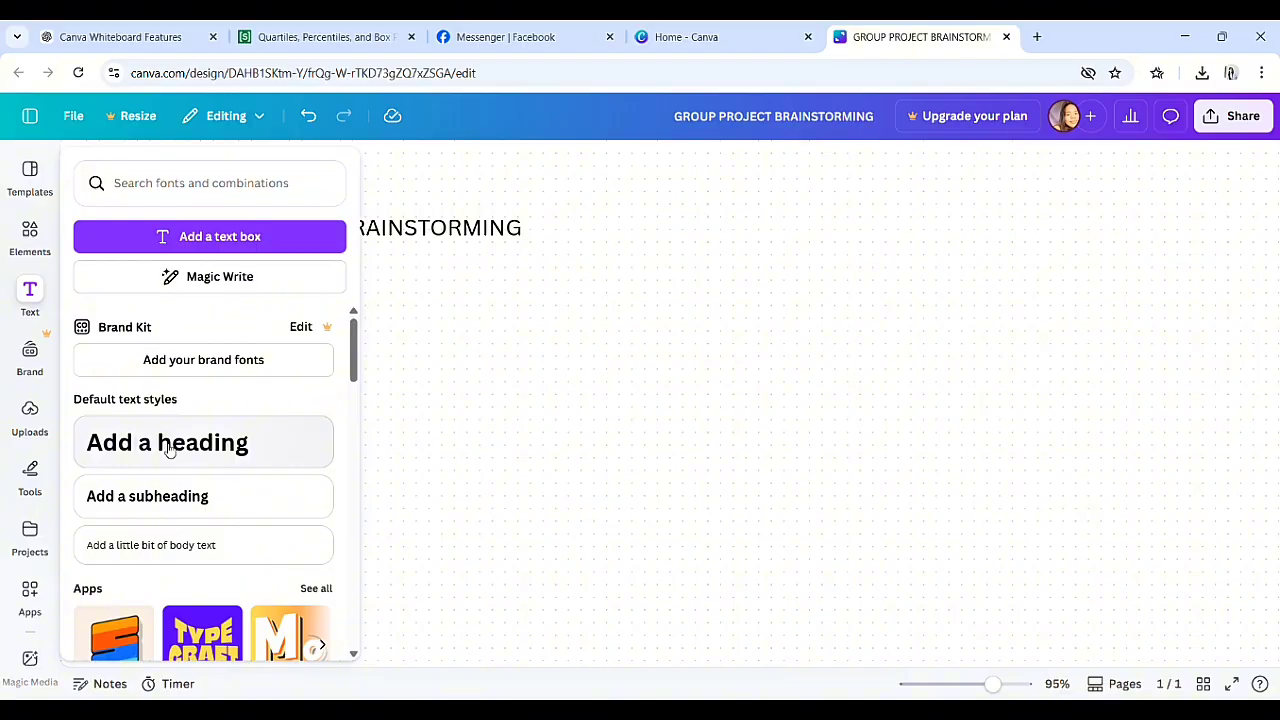
click(30, 175)
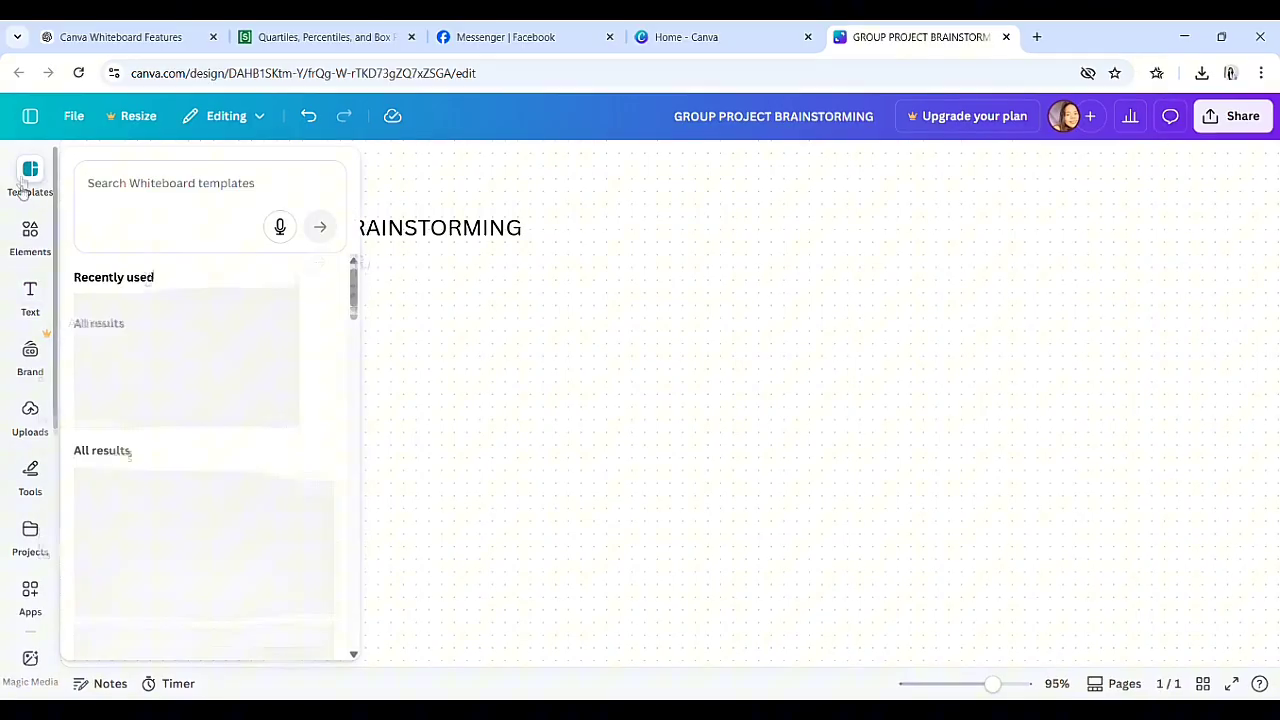
click(25, 232)
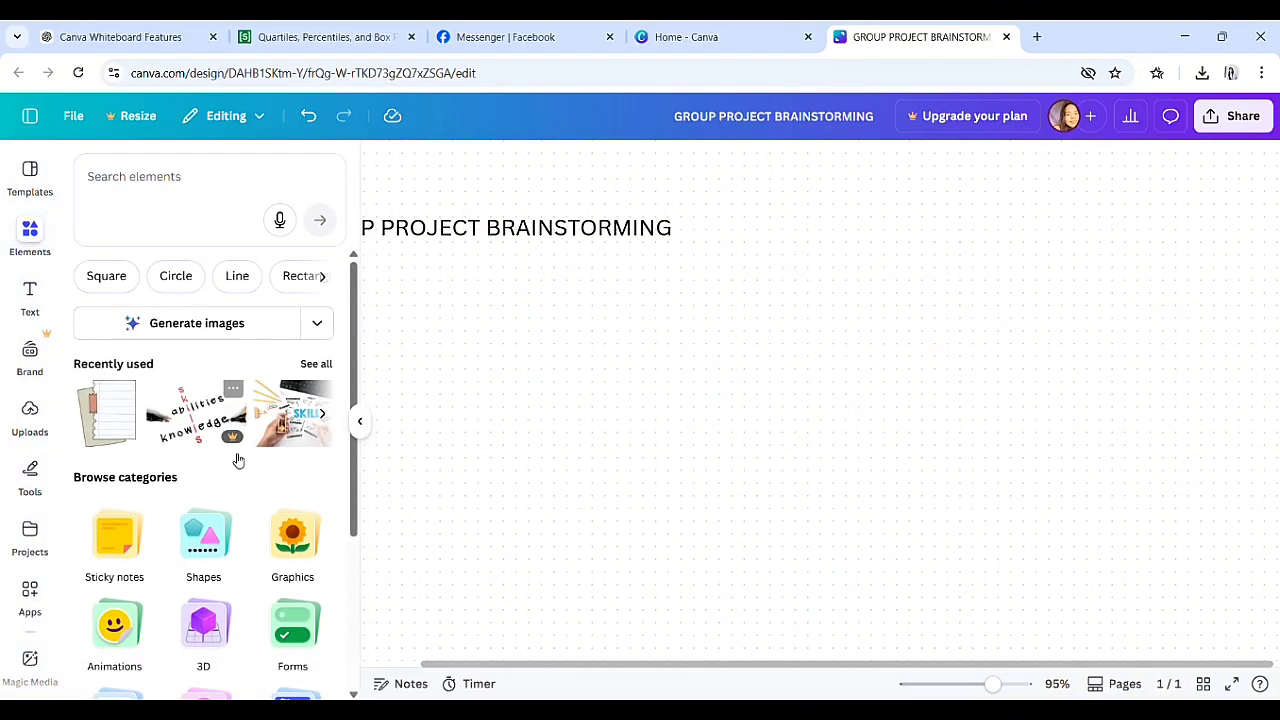
scroll(166, 480, down, 5)
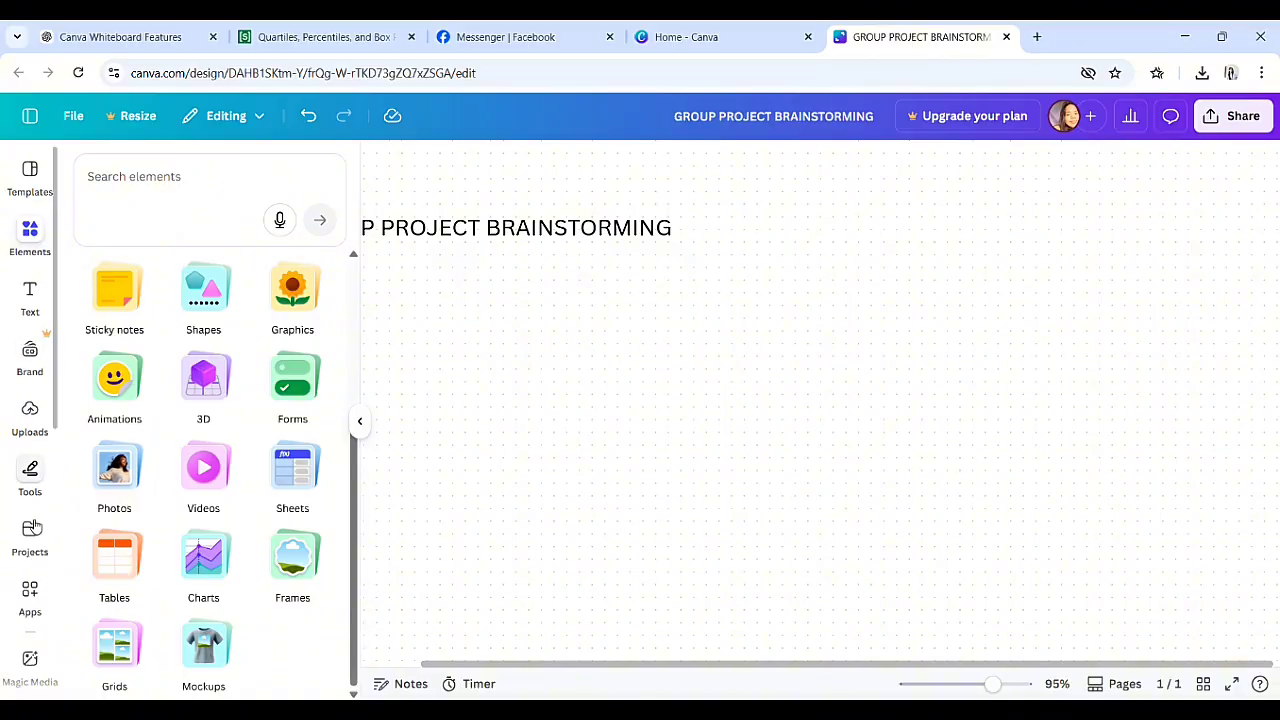
- Add a yellow sticky note to the whiteboard using the whiteboard's sticky note tool
click(38, 476)
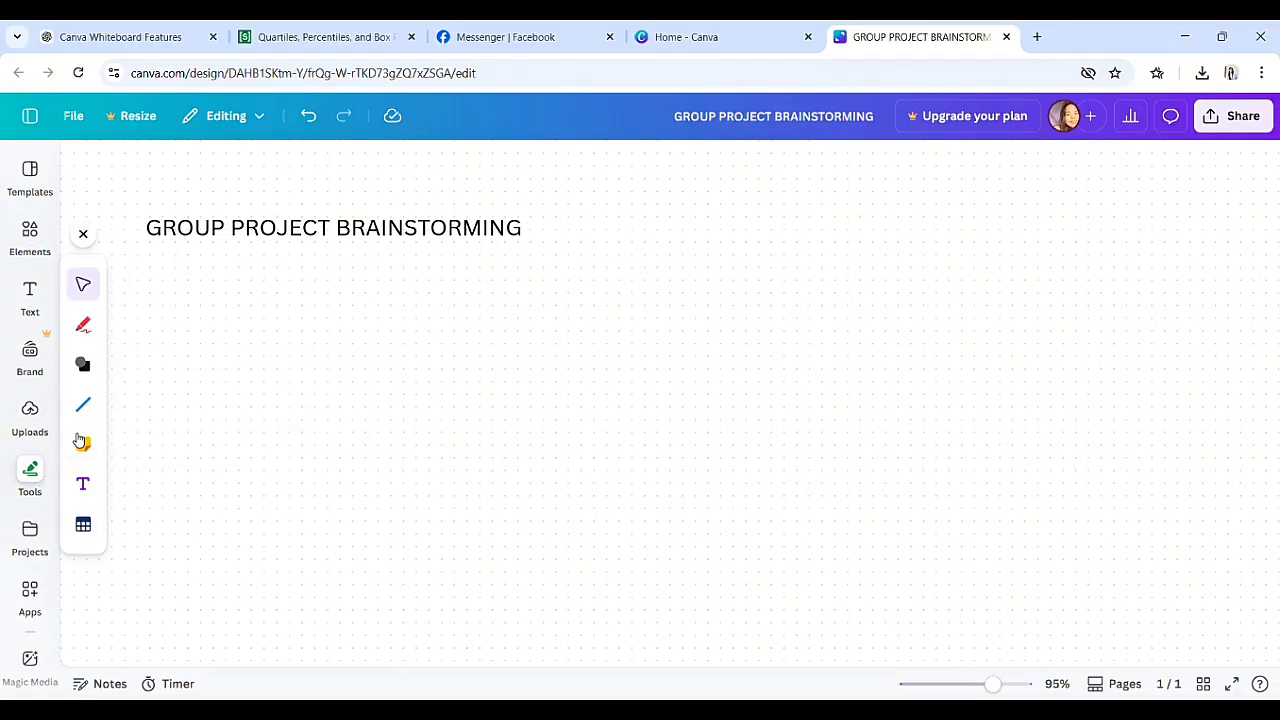
click(80, 442)
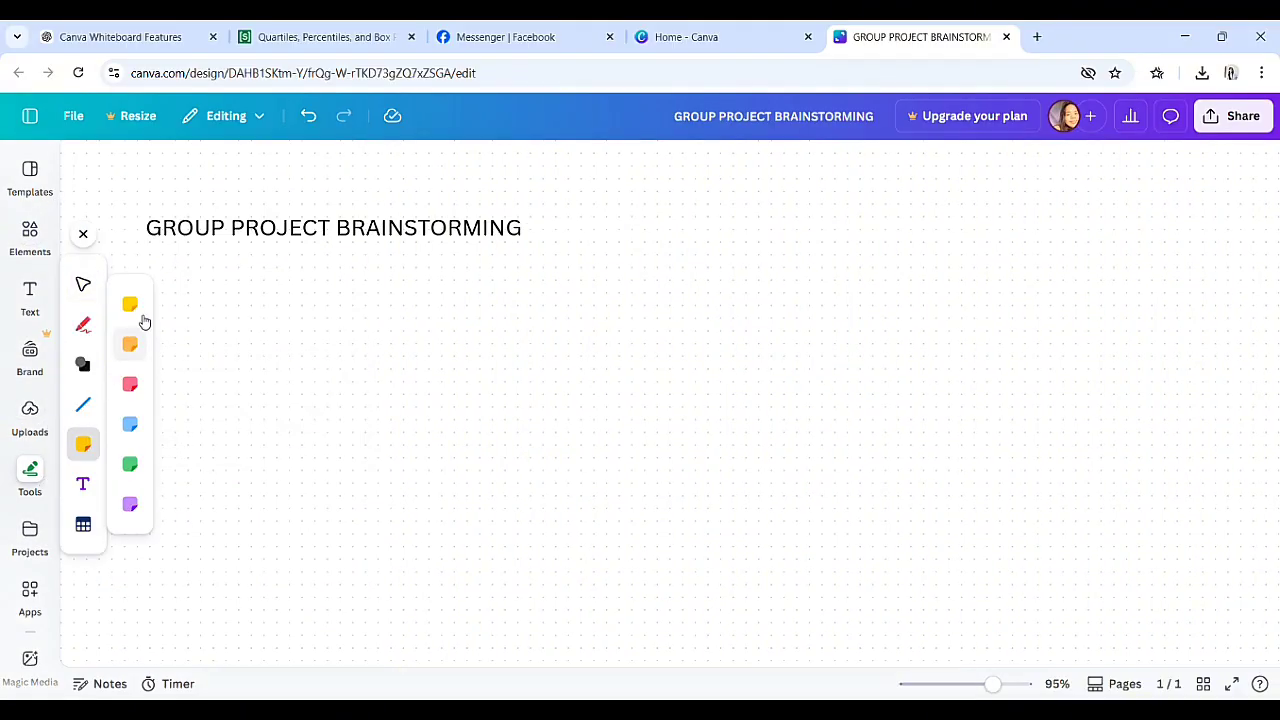
click(133, 300)
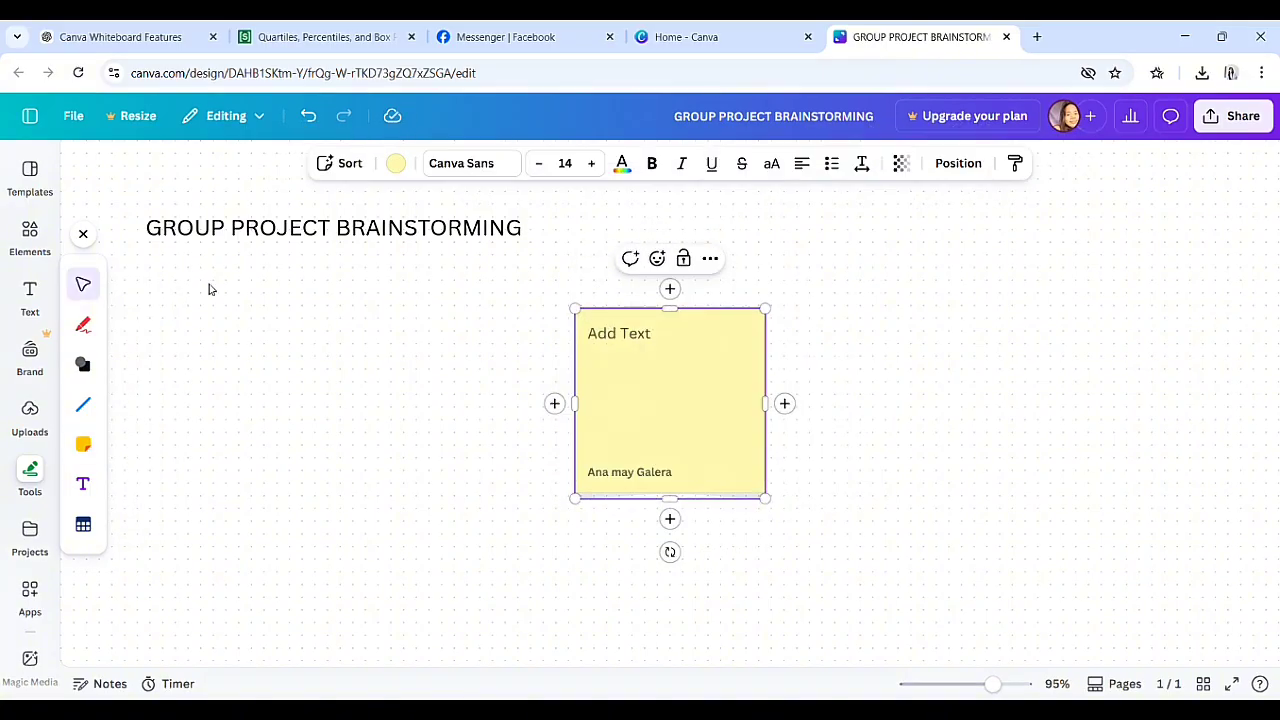
- Write "TASKS: MAKE THE INTRODUCTION OF OUR RESEARCH" on the yellow sticky note and move it below the start of the heading
click(621, 333)
text(t)
key(BackSpace)
text(TASKS: )
text(MAKE)
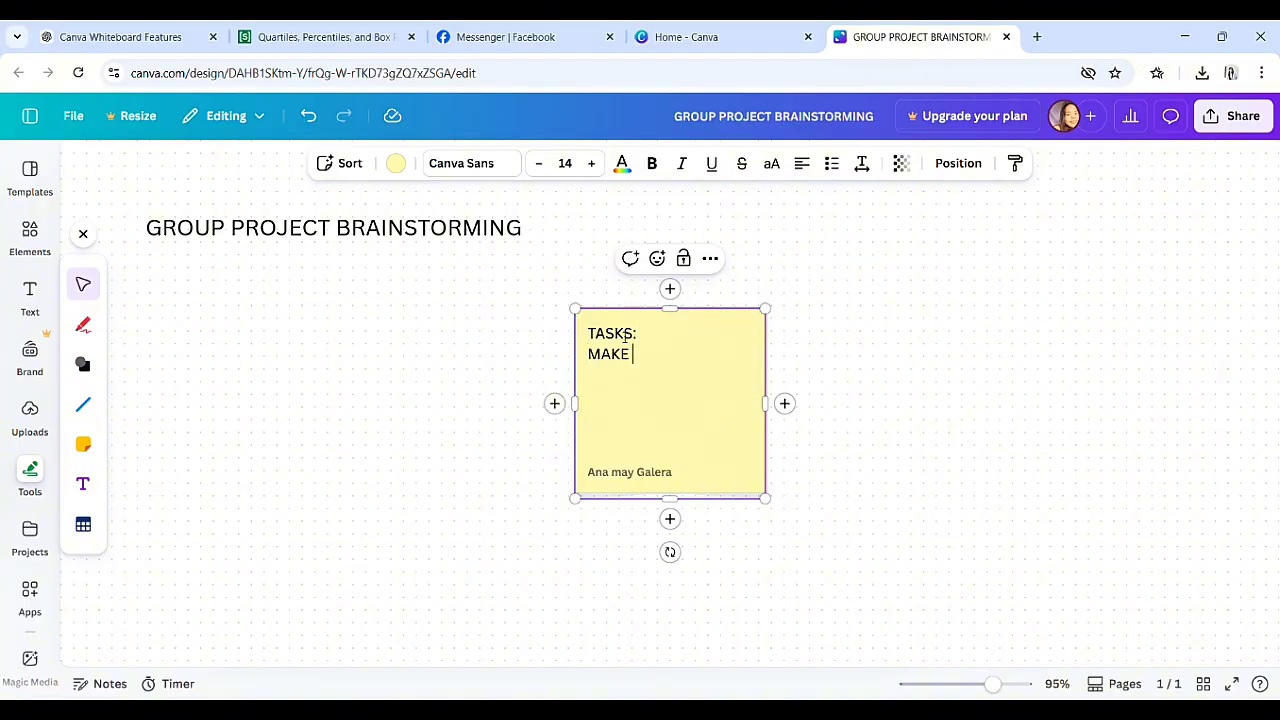
text( THE INTRODUCTION )
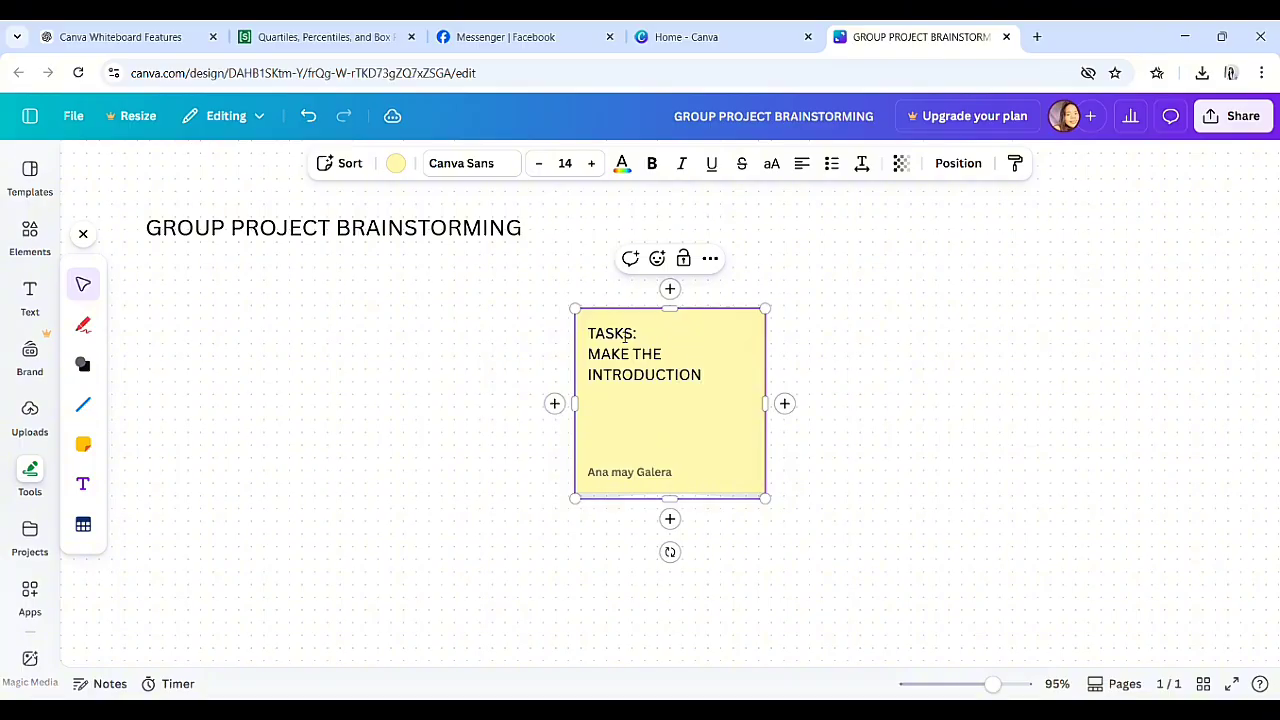
text(OF OUR RESEAR)
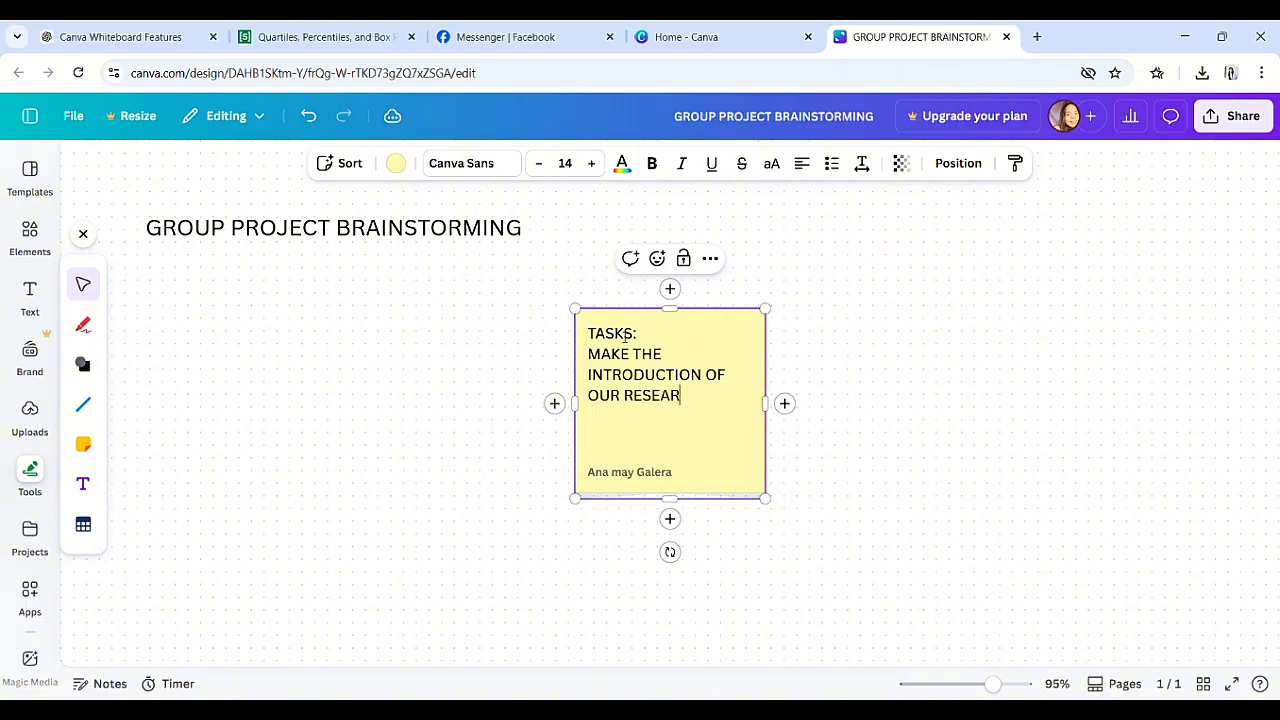
text(CH)
click(803, 469)
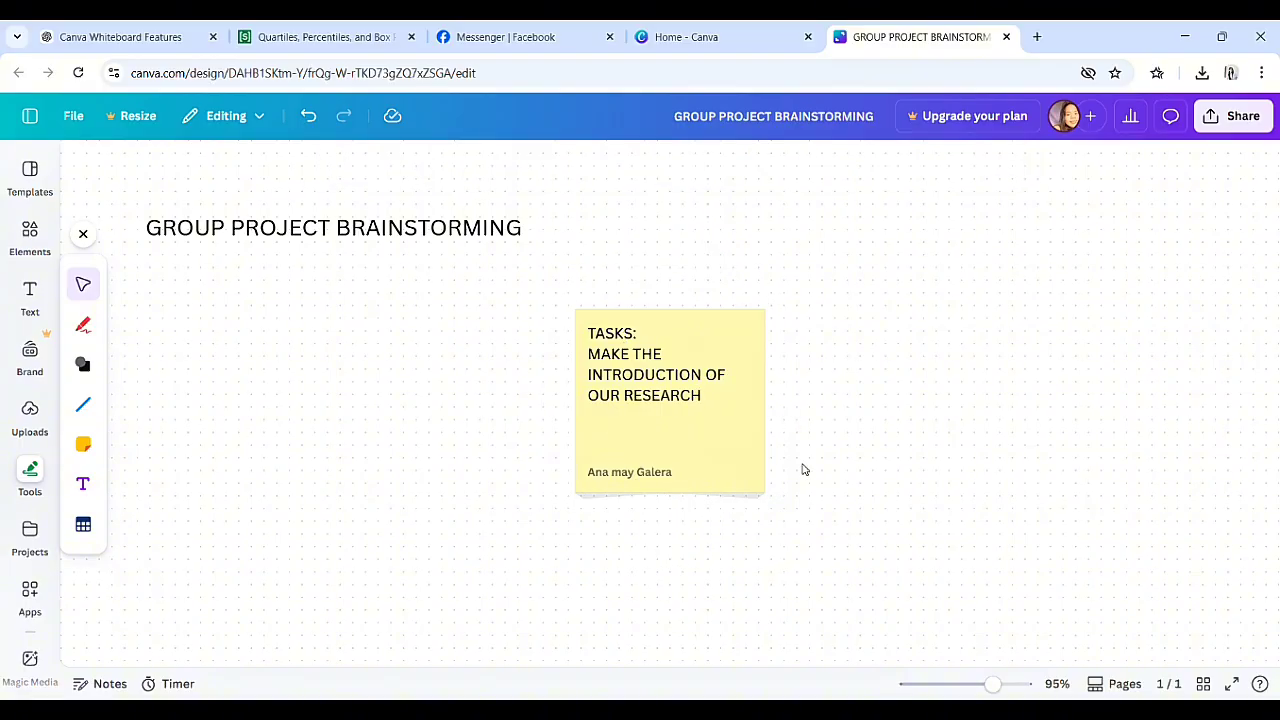
click(720, 471)
drag(720, 471, 291, 432)
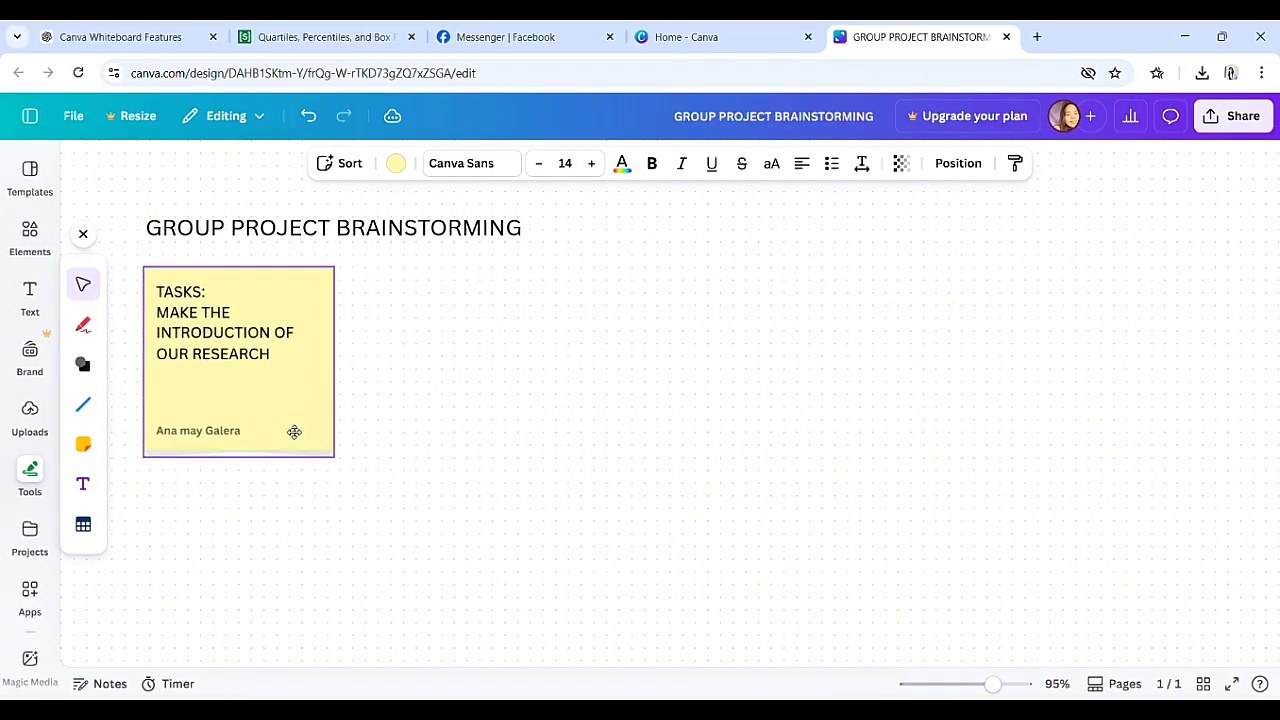
- Add a pink-red sticky note and place it to the right of the yellow note, aligned with it
click(83, 444)
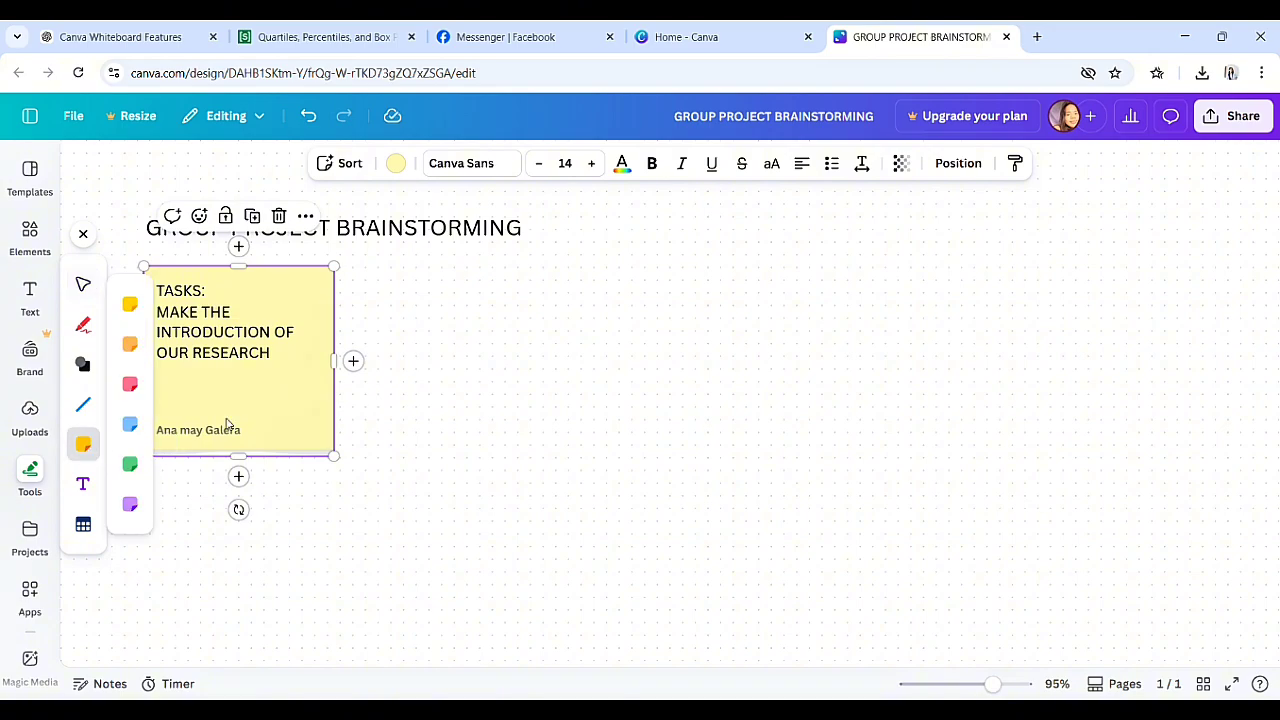
click(129, 383)
drag(695, 388, 485, 347)
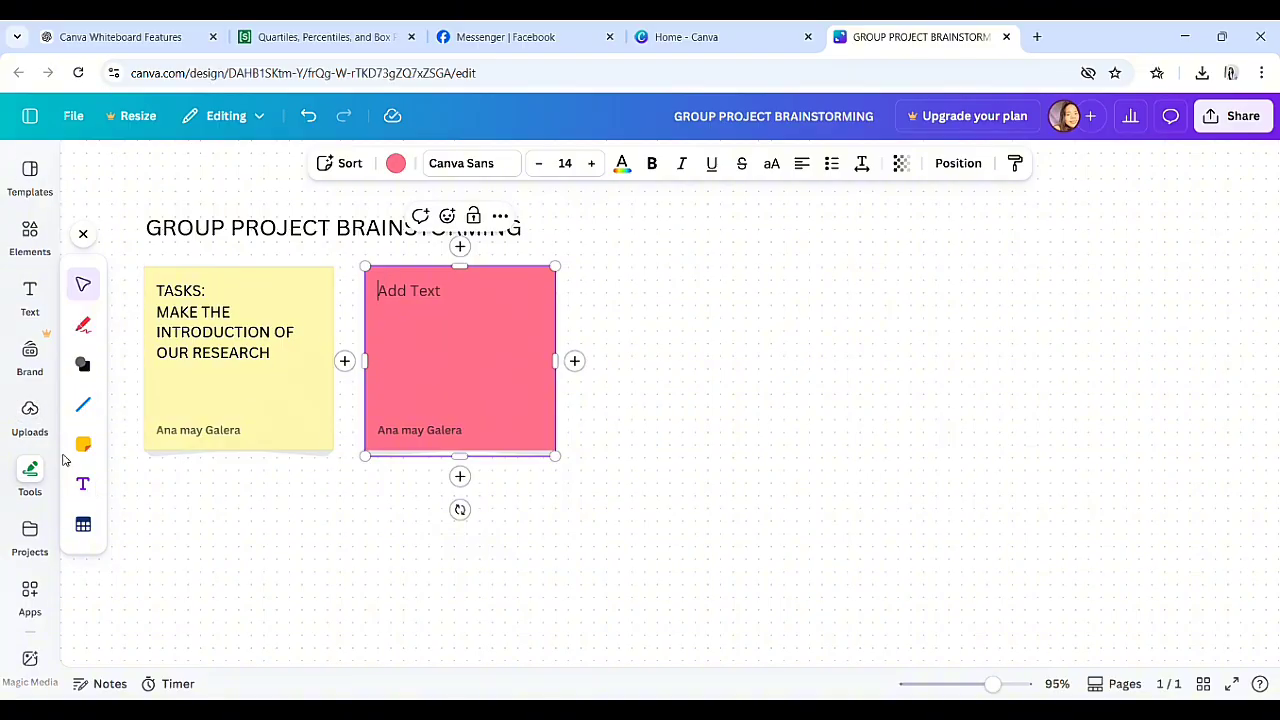
click(900, 432)
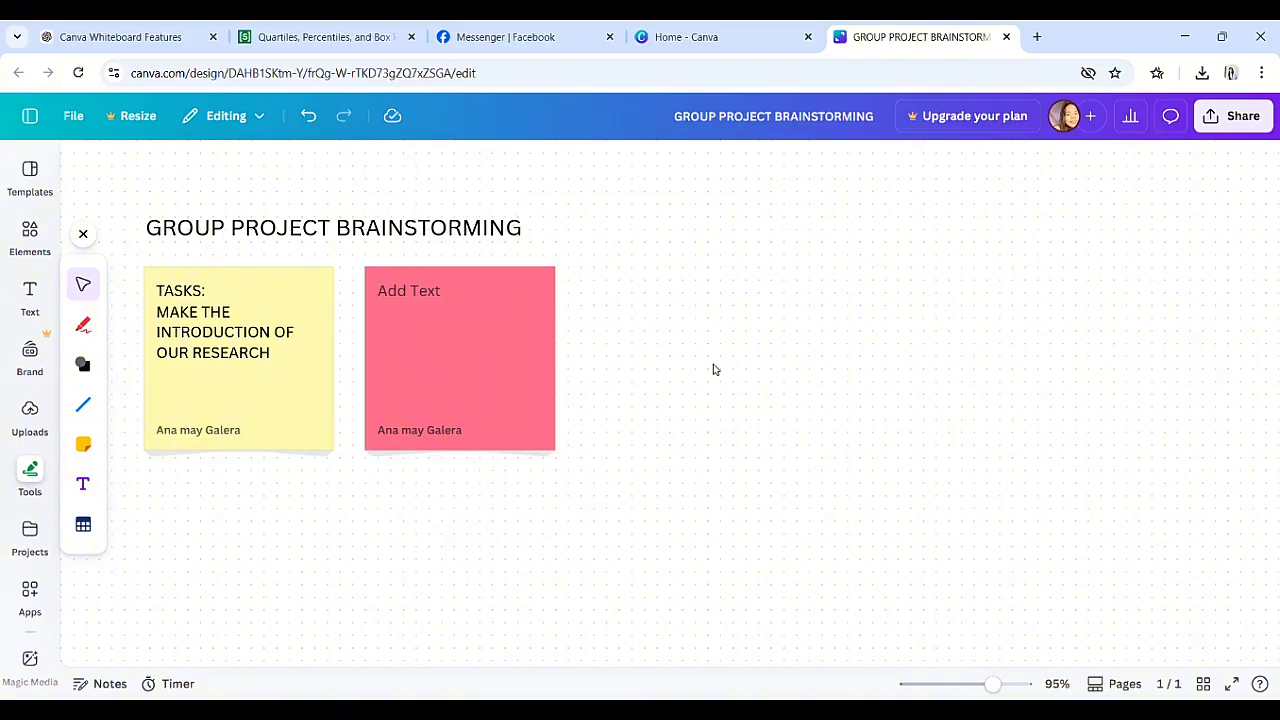